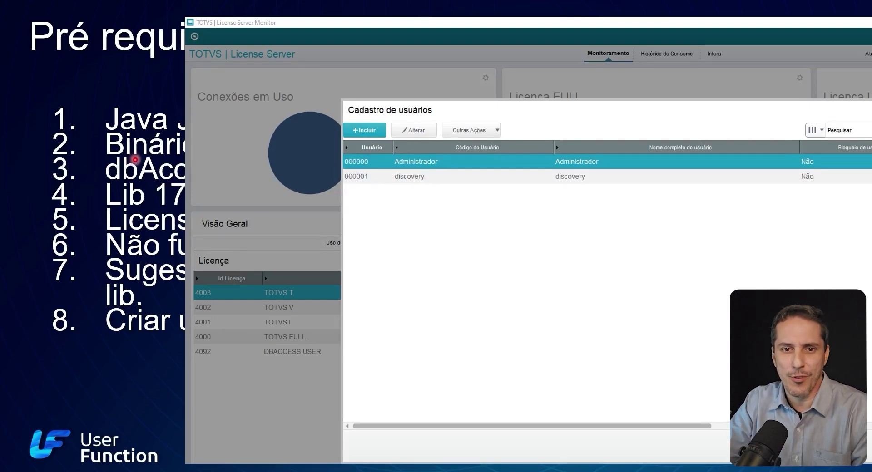
key("Right")
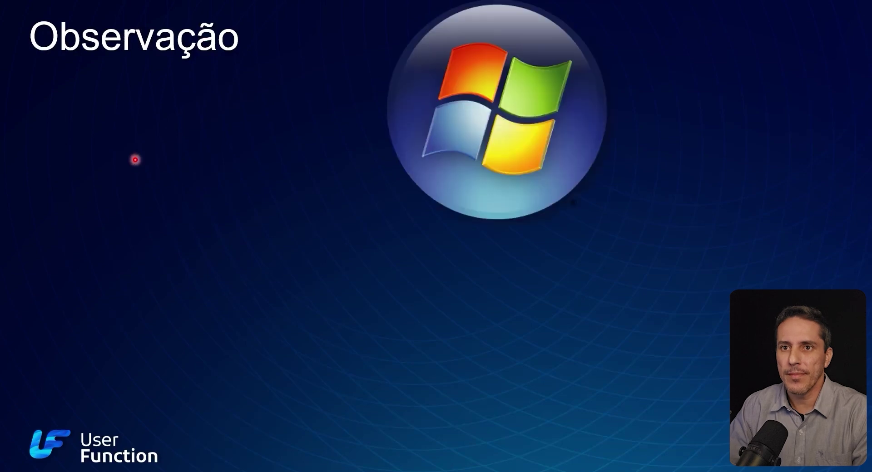
key("Right")
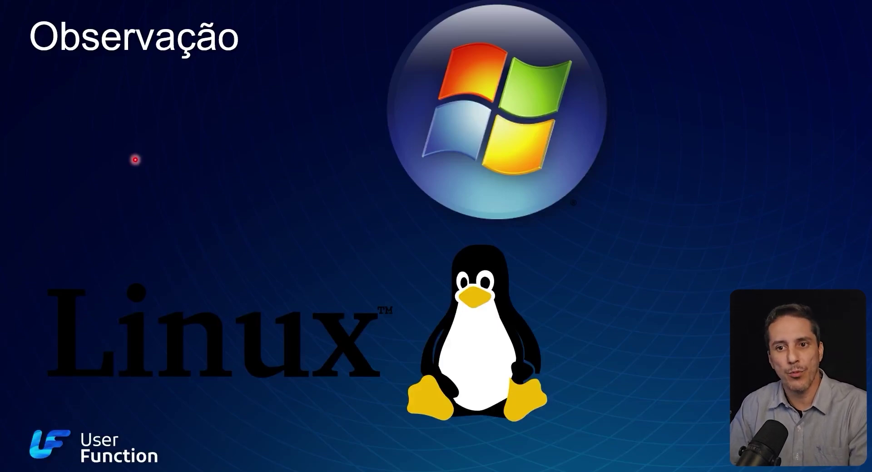
key("Right")
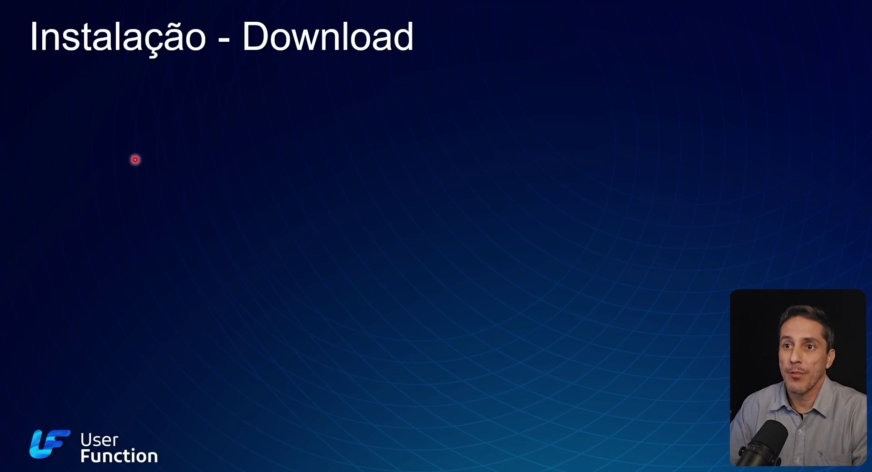
key("Right")
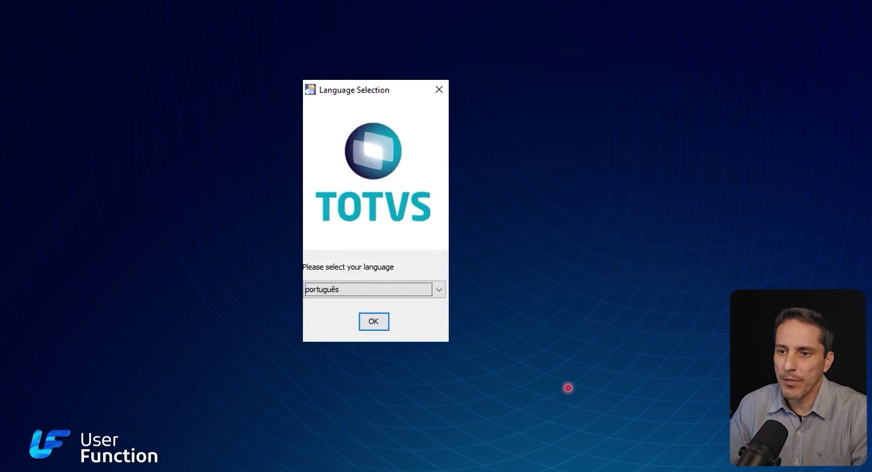
key("Return")
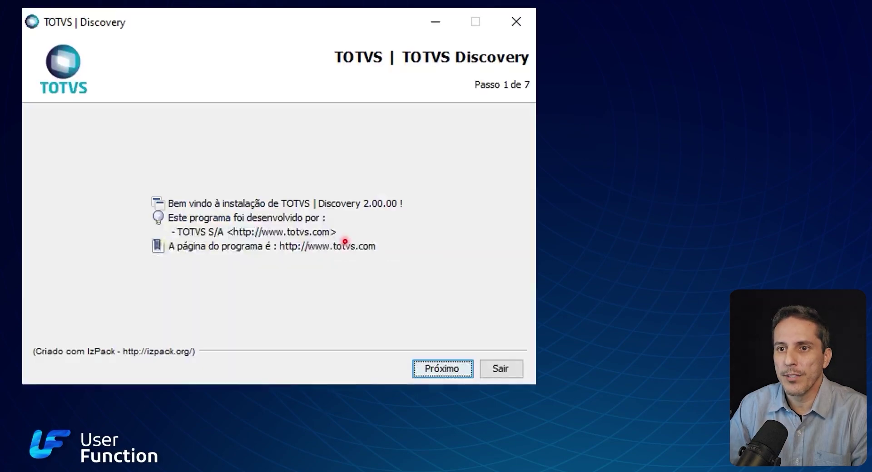
key("Return")
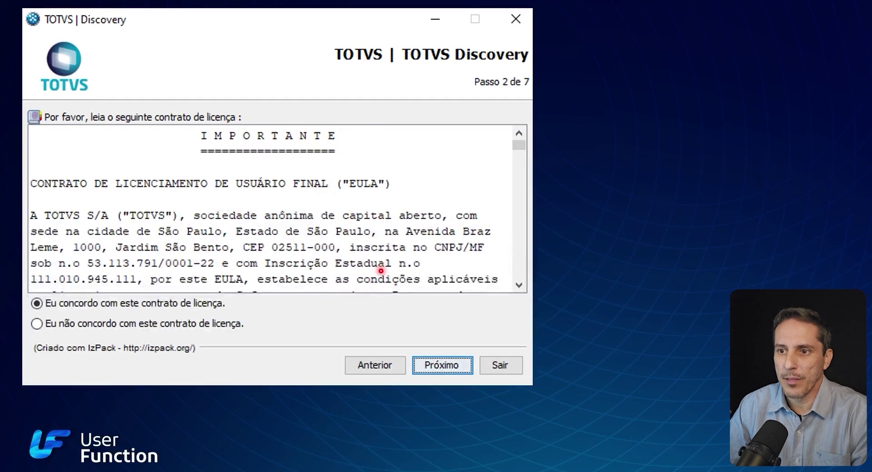
key("Return")
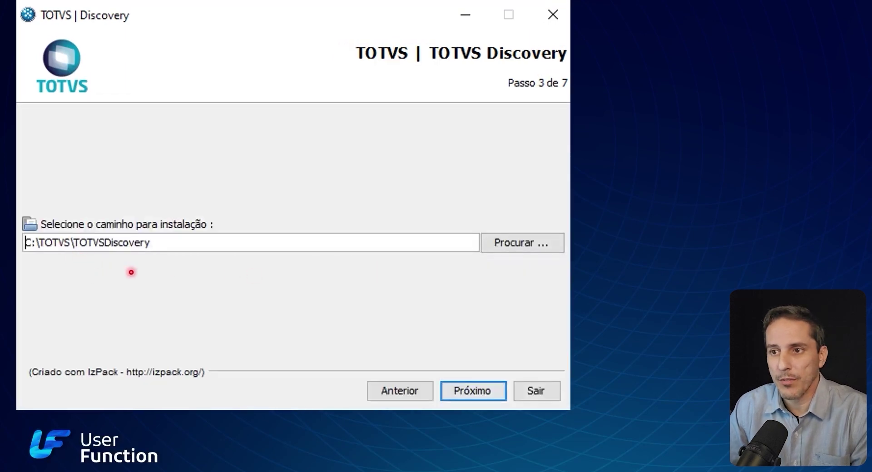
key("Return")
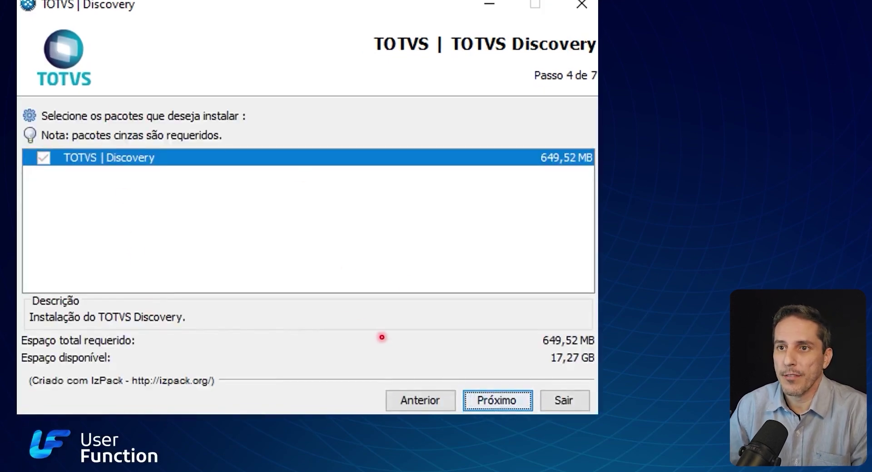
key("Return")
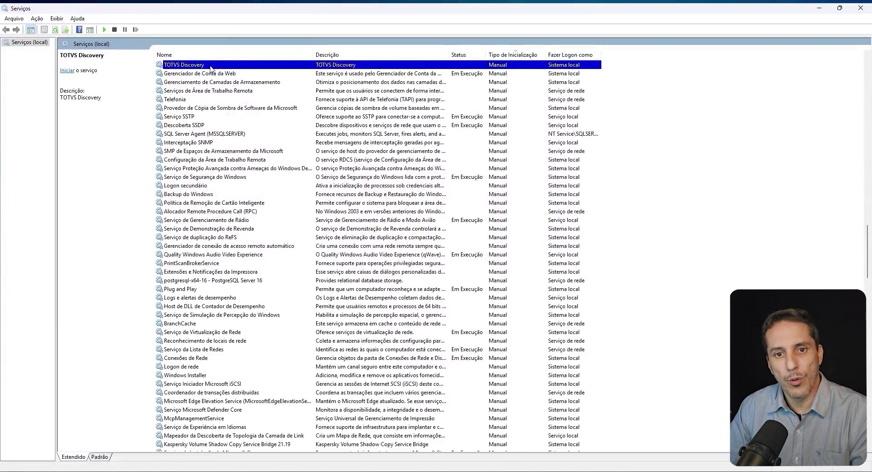
- Inspect the TOTVS Discovery service's general properties and the log output of the PROTHEUS DISCOVERY SERVER console, leaving the console minimized
double_click(210, 65)
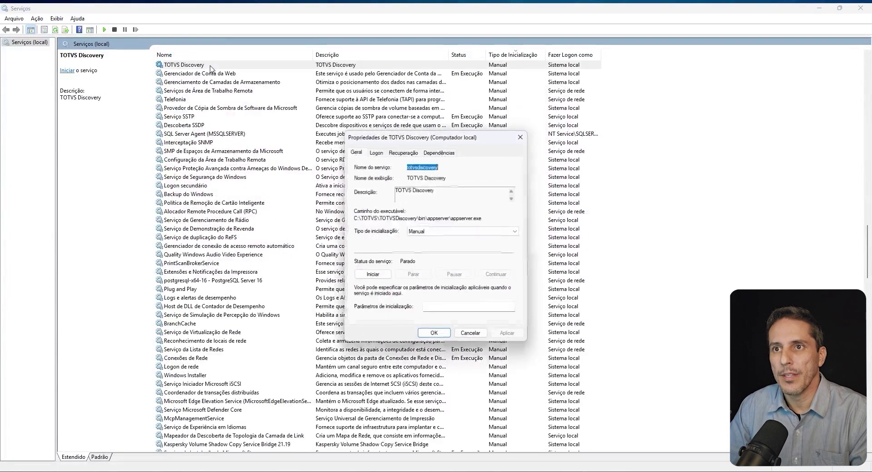
key("Escape")
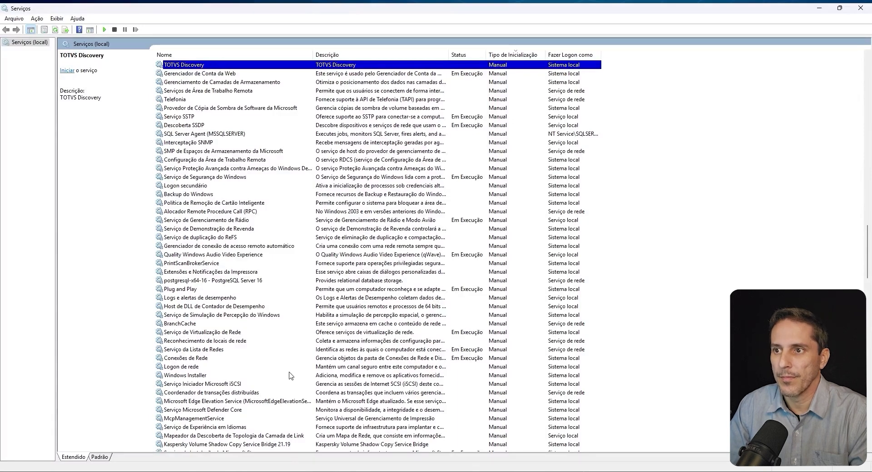
key("alt+Tab")
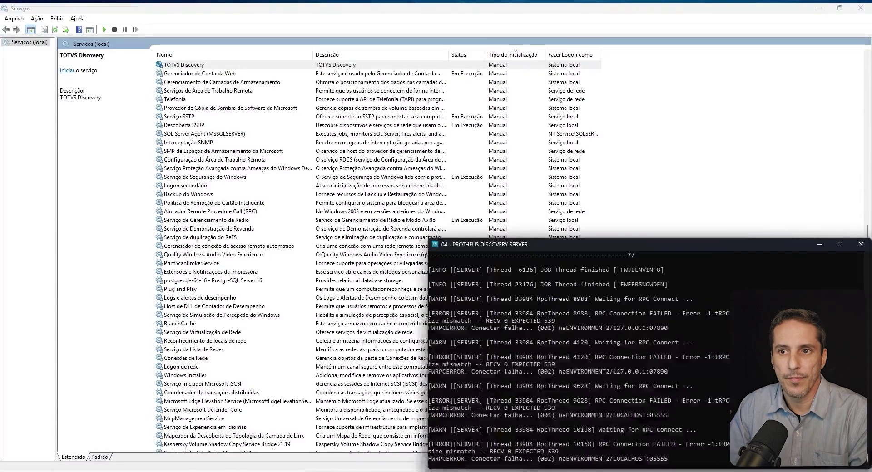
left_click_drag(536, 249, 376, 149)
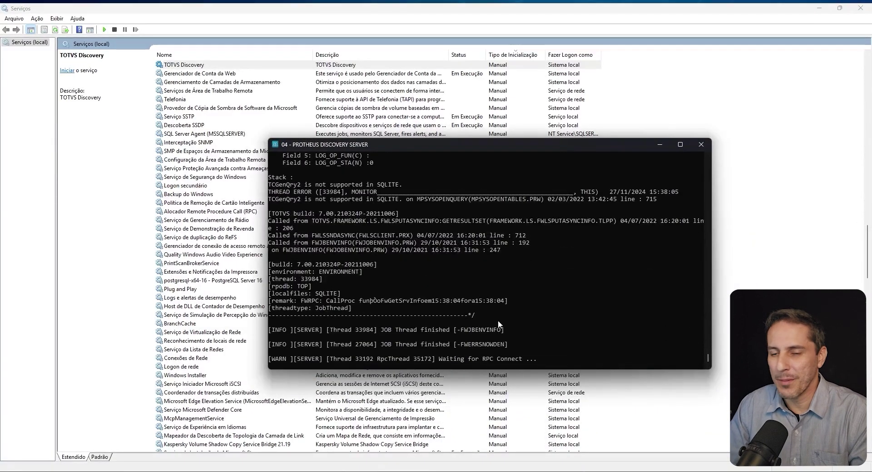
left_click(660, 145)
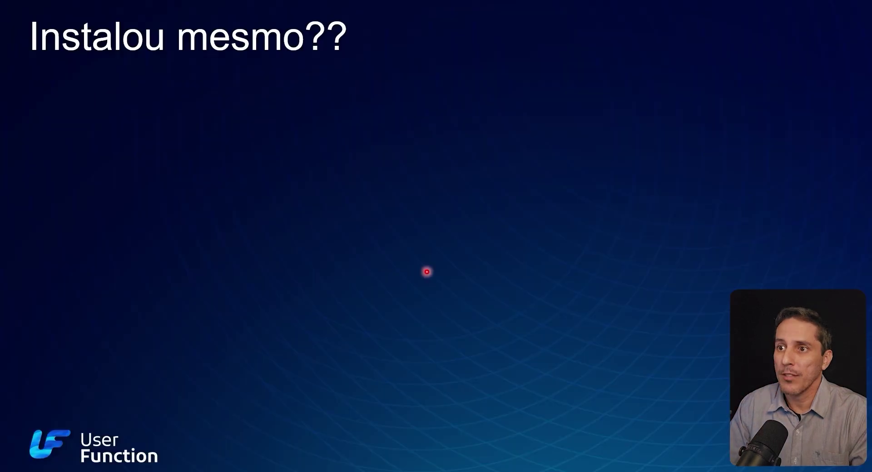
key("Right")
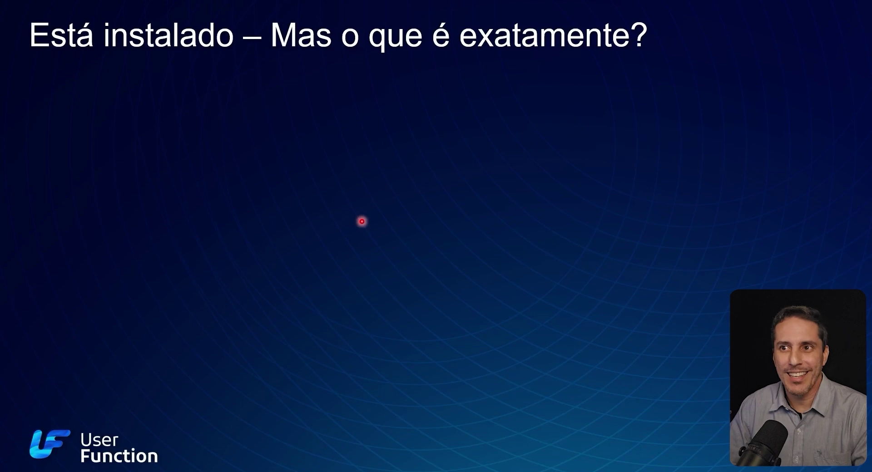
key("Right")
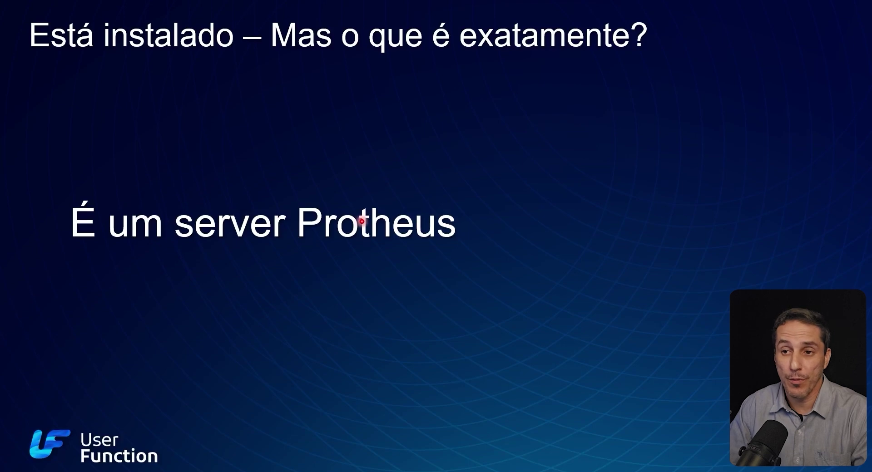
key("Right")
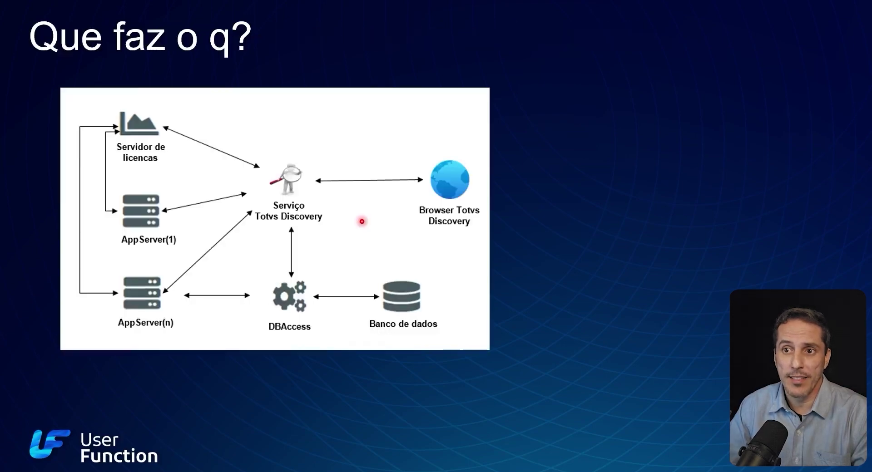
key("Right")
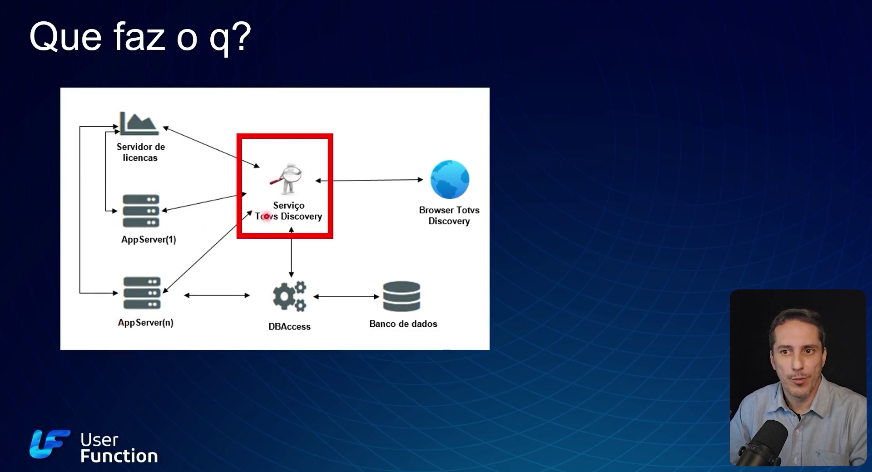
key("Right")
key("Right")
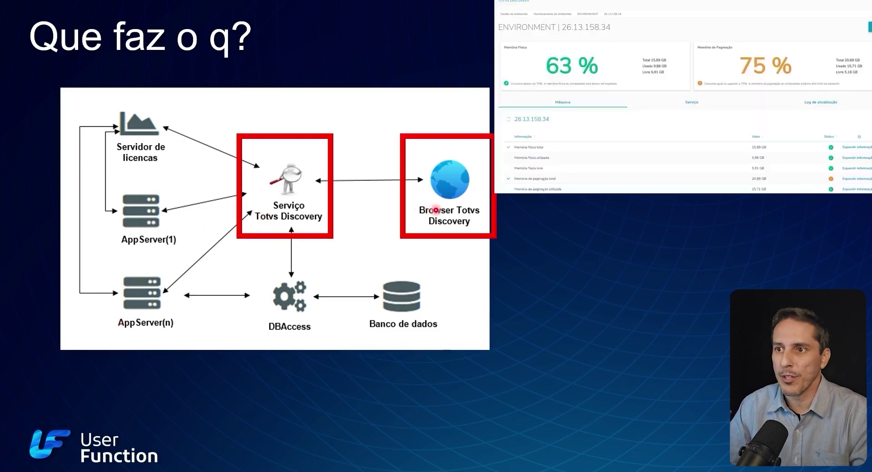
key("Right")
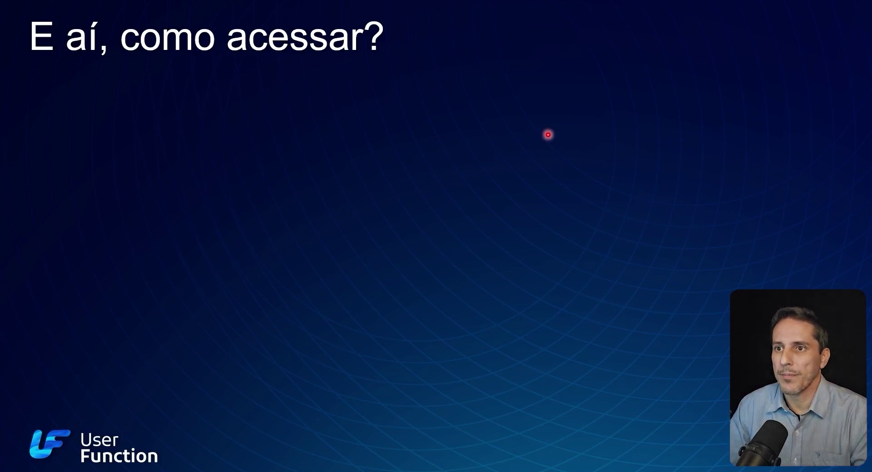
- Switch to the browser and load TOTVS Discovery at localhost:8080/
key("alt+Tab")
left_click_drag(110, 29, 349, 26)
key("BackSpace")
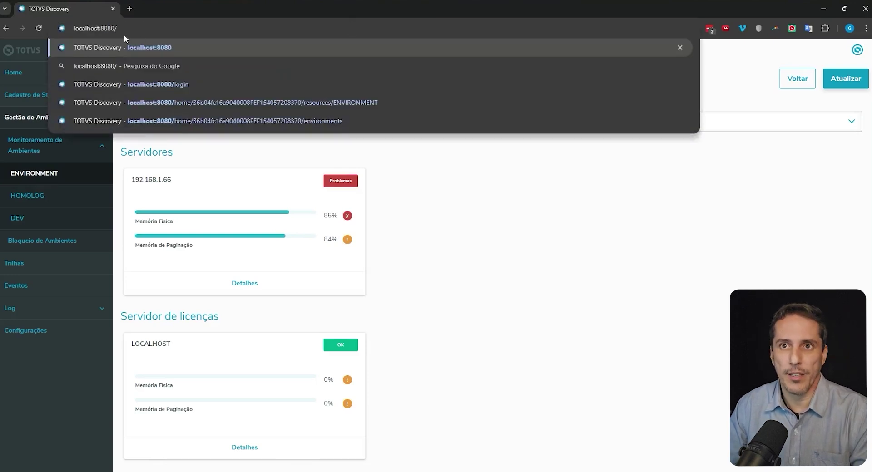
key("Return")
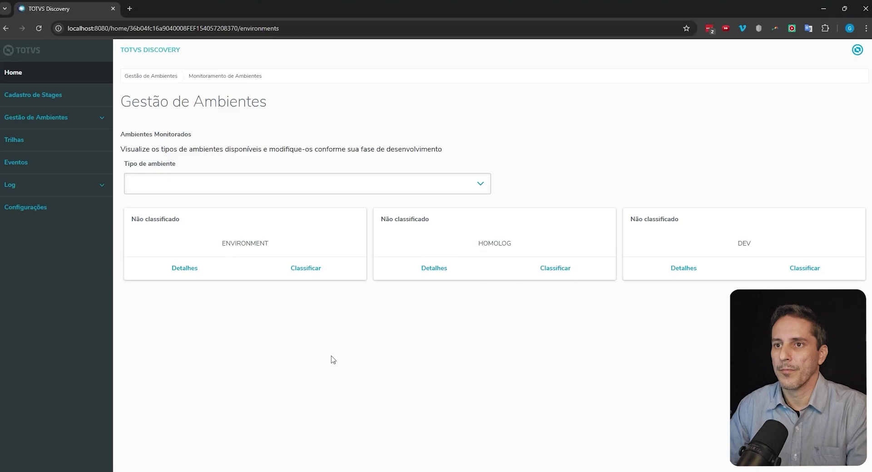
- Switch to Notepad++ to review the environment, homolog and dev sections of appserver.ini, then return to TOTVS Discovery
key("alt+Tab")
scroll(244, 305, "up", 7)
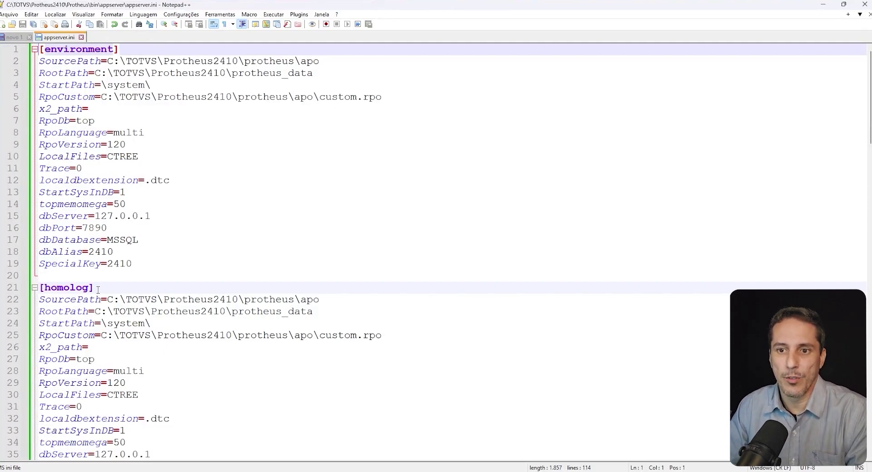
scroll(98, 300, "down", 6)
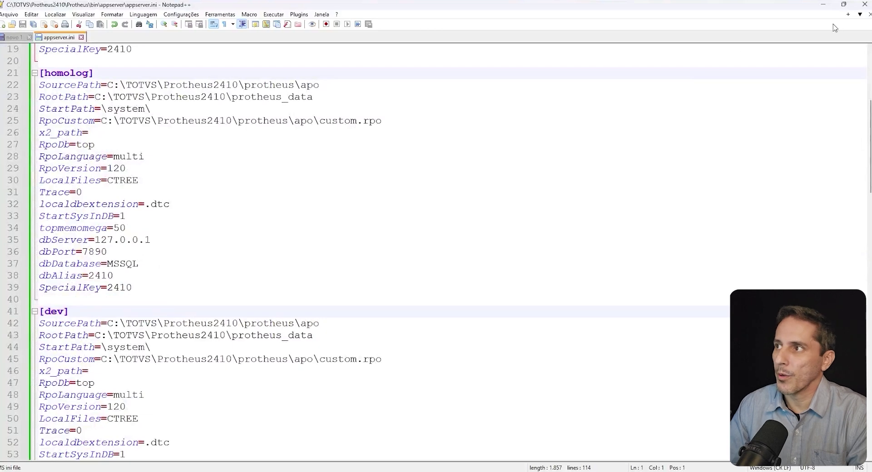
left_click(822, 4)
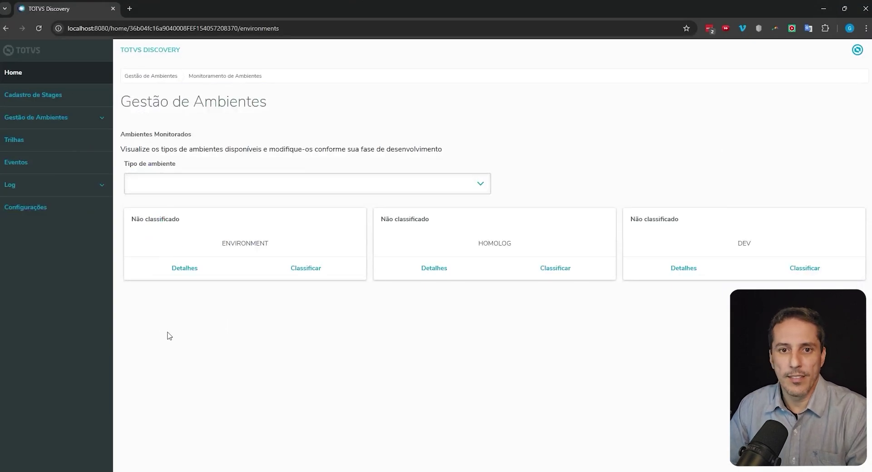
- Open the details of server 192.168.1.66 in the ENVIRONMENT environment and examine its physical and paging memory usage
left_click(169, 269)
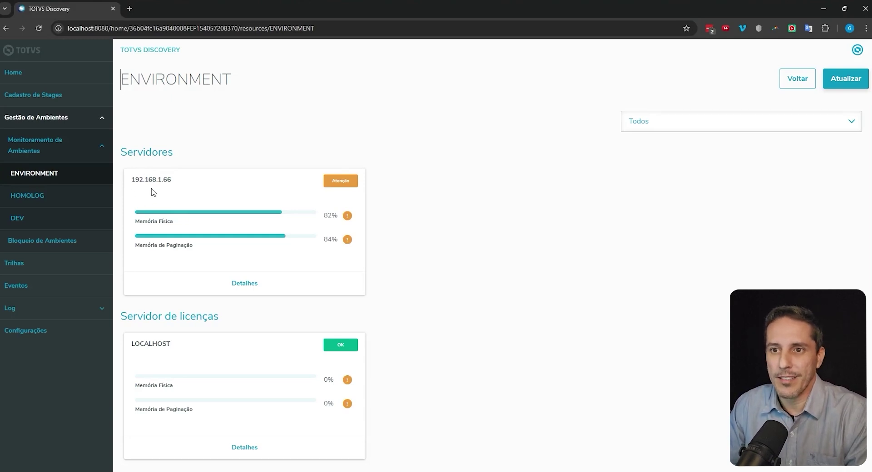
left_click(240, 286)
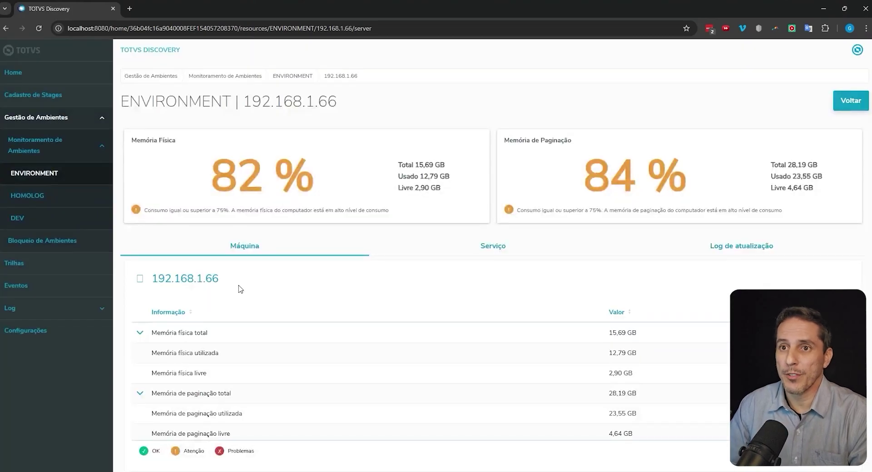
left_click_drag(211, 186, 302, 174)
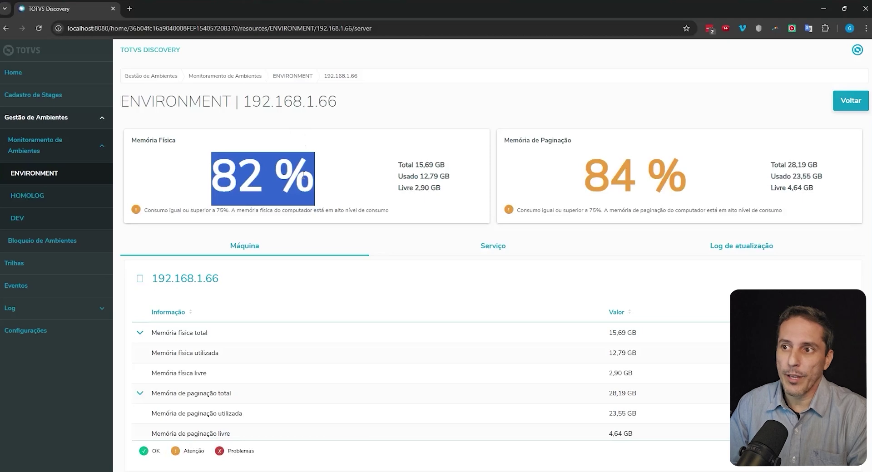
left_click(302, 175)
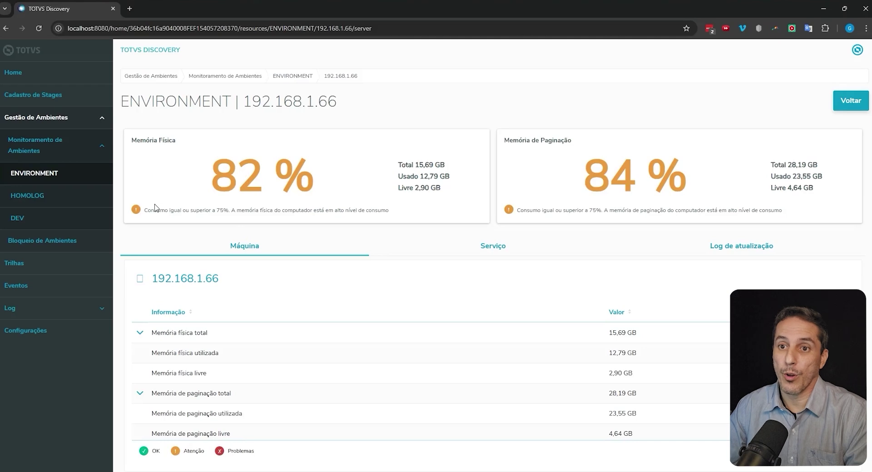
mouse_move(136, 211)
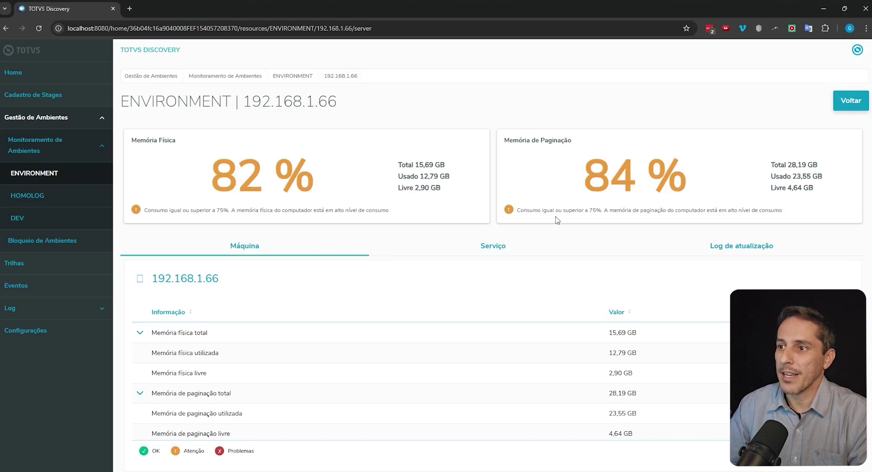
- Examine the server's machine information, from the paging memory entry to the Processador row
scroll(513, 209, "down", 1)
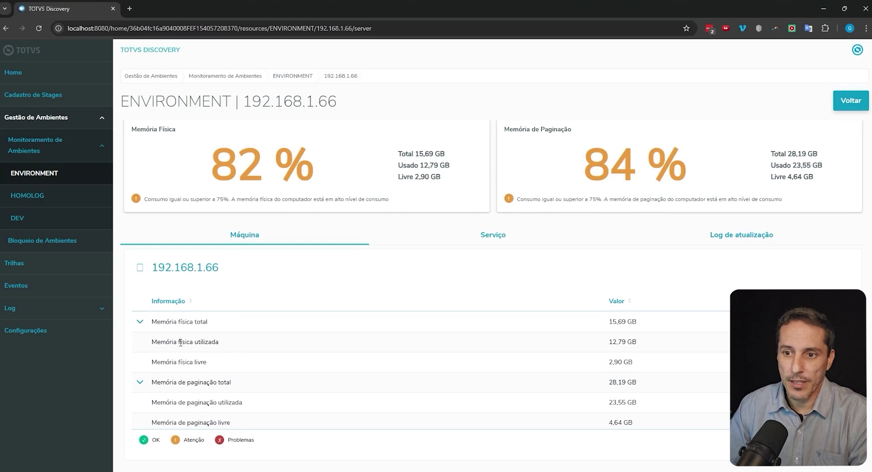
left_click(140, 383)
scroll(150, 385, "down", 5)
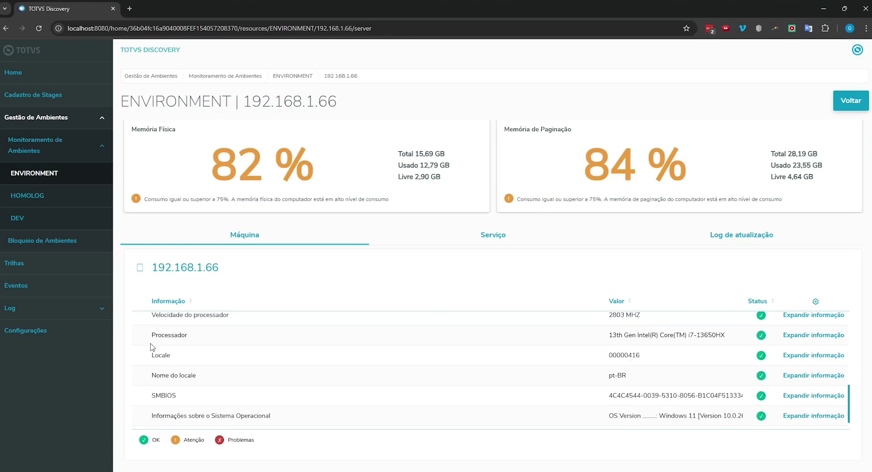
left_click_drag(152, 336, 703, 347)
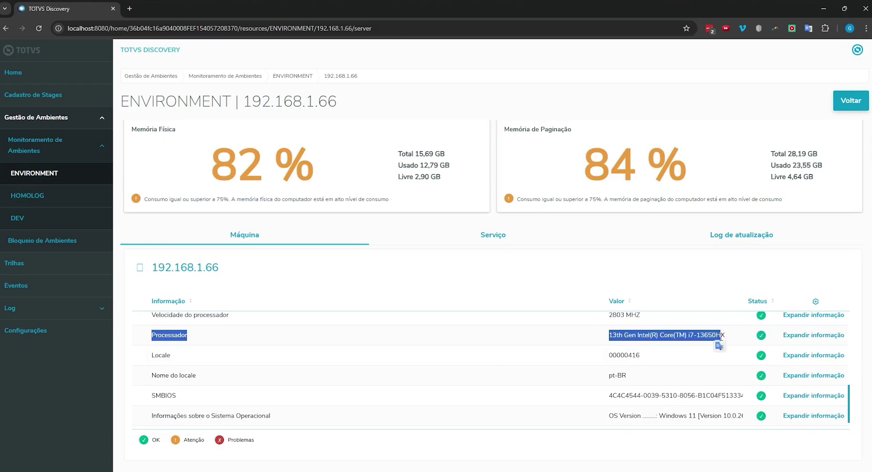
left_click(622, 347)
- Expand the Plano de energia entry in the machine information and review its detail messages
scroll(623, 347, "down", 1)
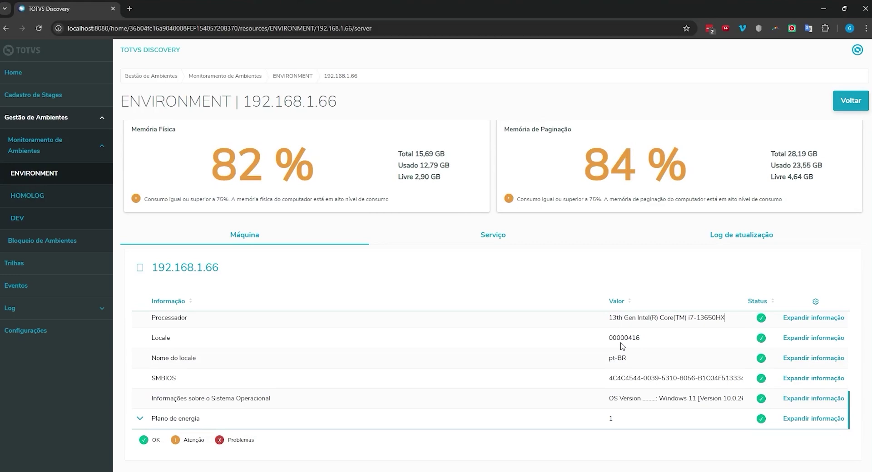
left_click(139, 419)
scroll(194, 391, "down", 2)
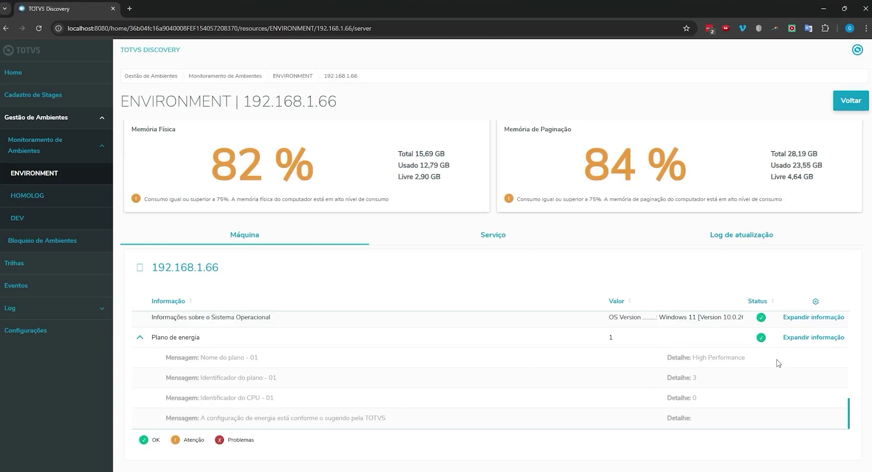
- Check the power plan name in the machine information and open the details of service 192.168.1.66:1234
left_click_drag(772, 361, 698, 353)
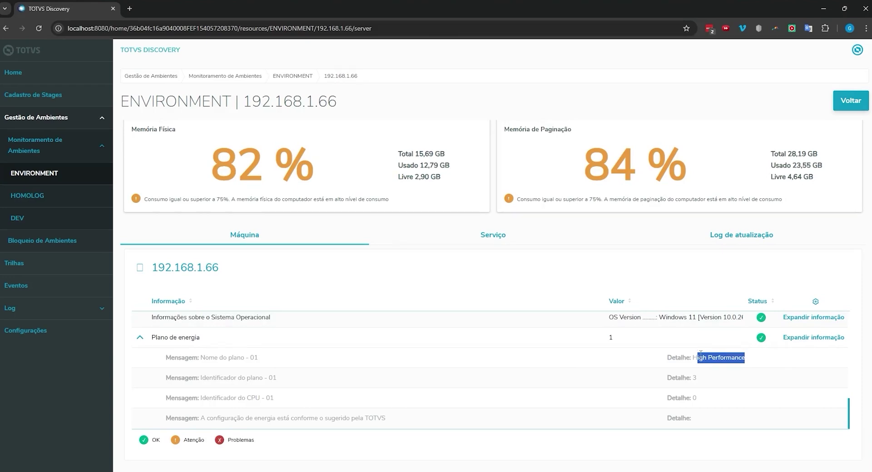
left_click(245, 244)
left_click(492, 242)
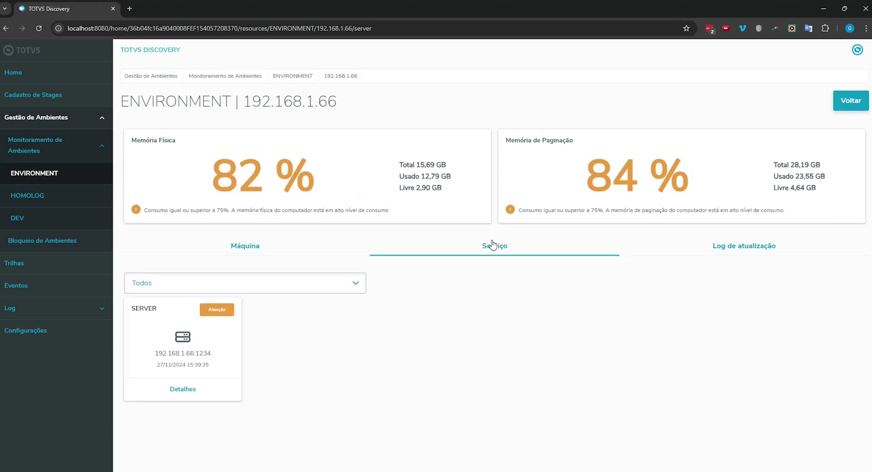
left_click(183, 390)
- Examine the service information down to the Versão do Protheus row, including the INI - SourcePath value
scroll(380, 294, "down", 4)
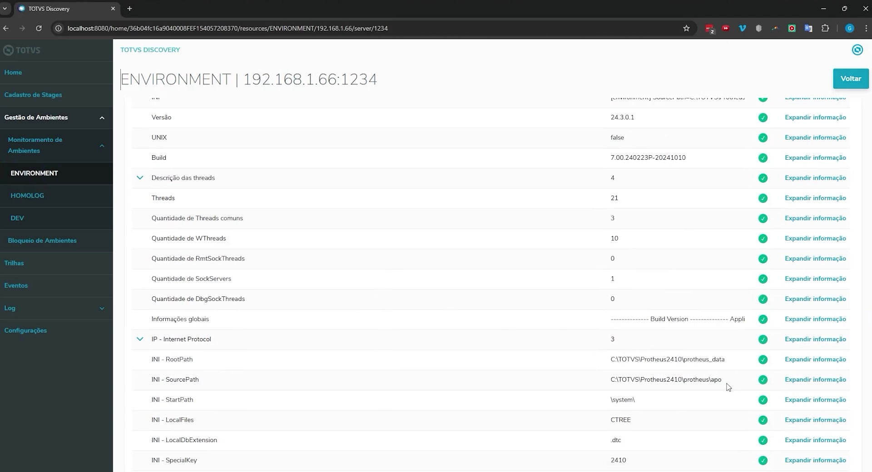
left_click_drag(728, 386, 615, 380)
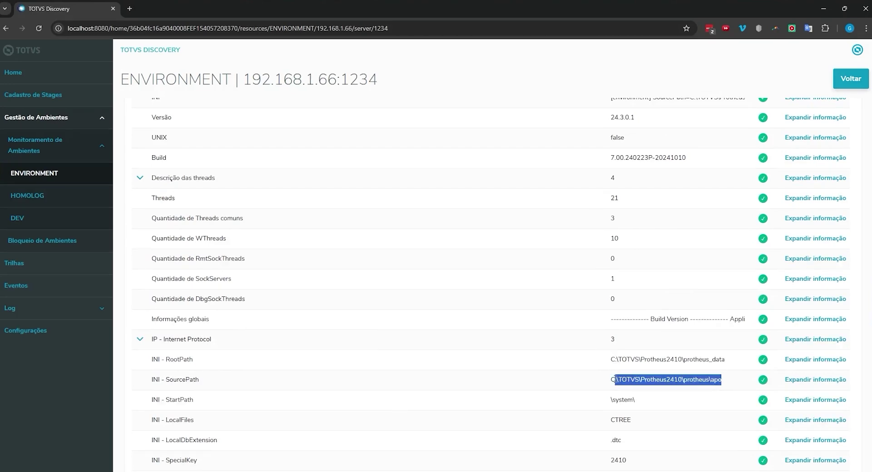
left_click(613, 367)
scroll(613, 366, "down", 3)
scroll(613, 365, "down", 4)
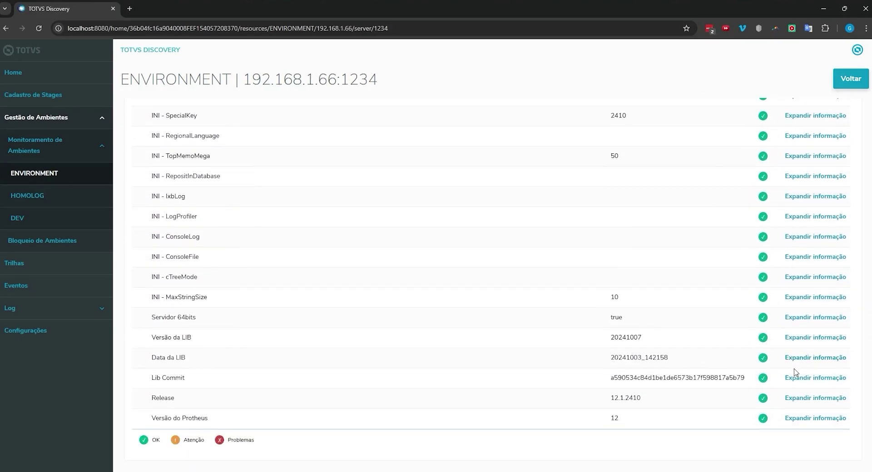
scroll(806, 373, "up", 10)
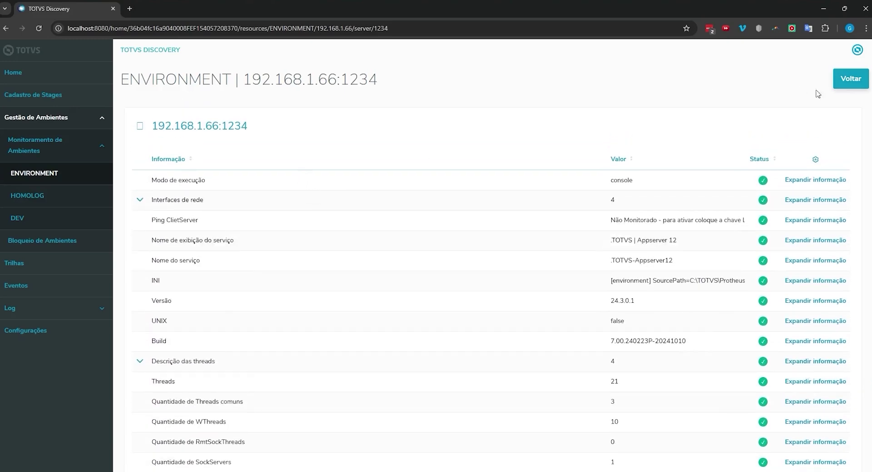
- Return to server 192.168.1.66, open its update log and load more results
left_click(840, 80)
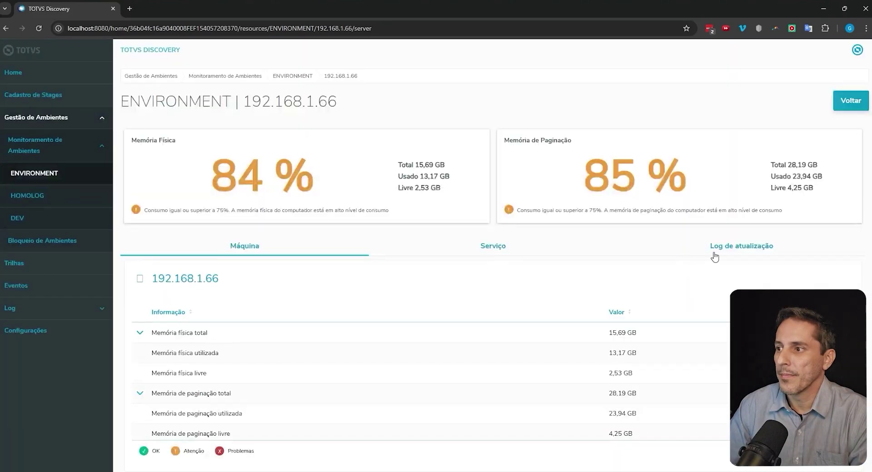
left_click(716, 250)
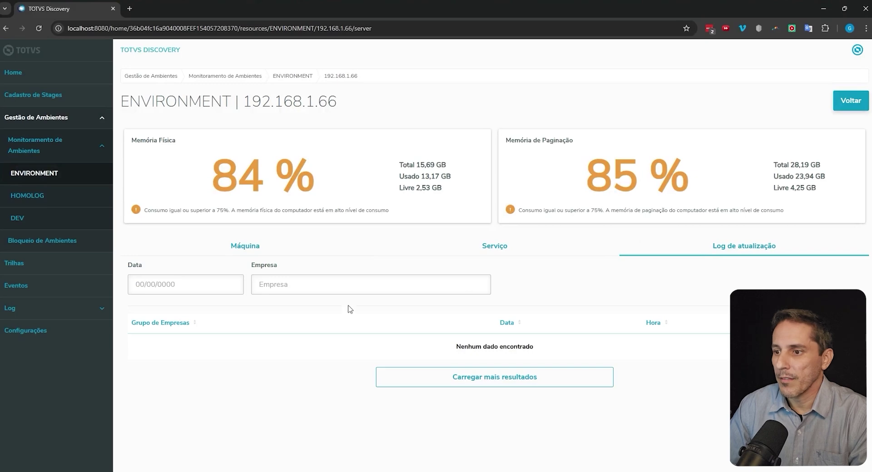
left_click(473, 380)
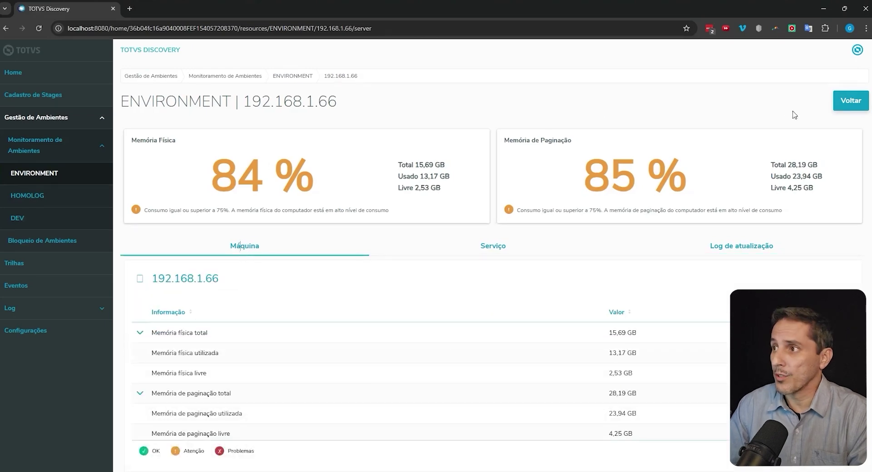
- Return to the ENVIRONMENT overview, review its license server and gateway, and open the details of database 2410
left_click(850, 101)
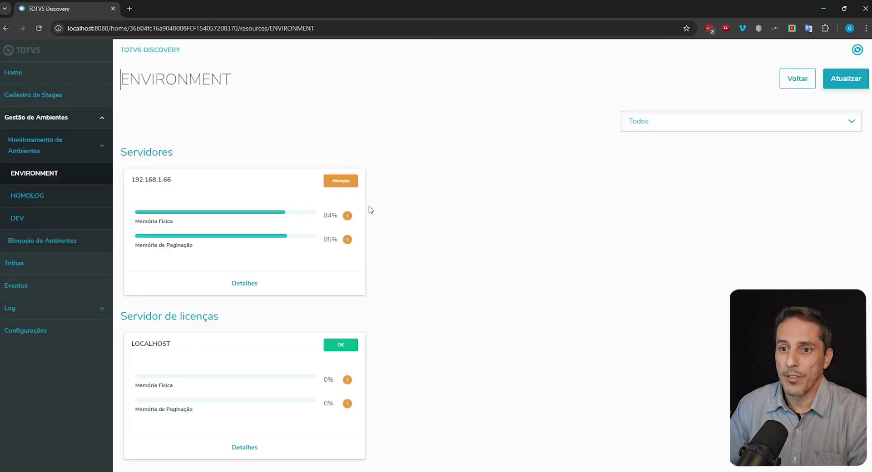
scroll(386, 227, "down", 3)
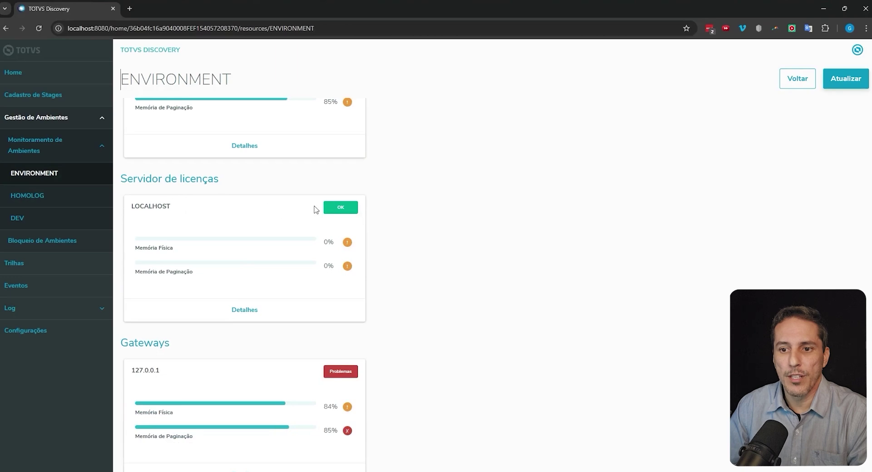
scroll(490, 221, "down", 3)
scroll(490, 221, "down", 1)
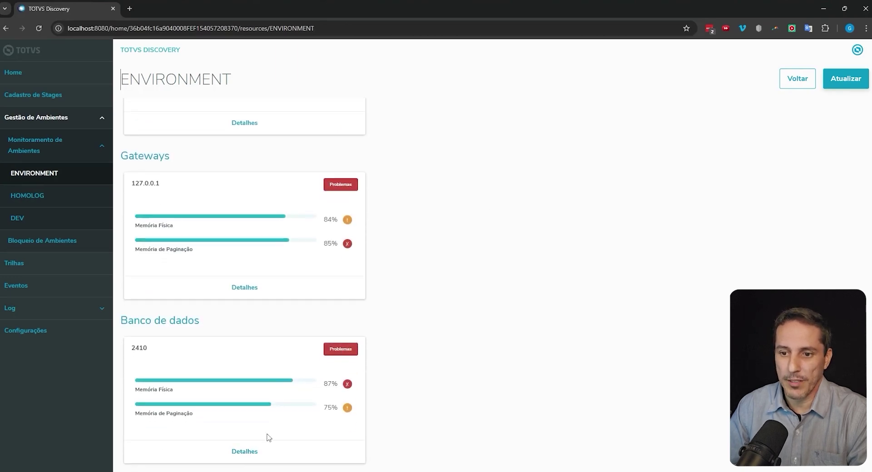
left_click(248, 452)
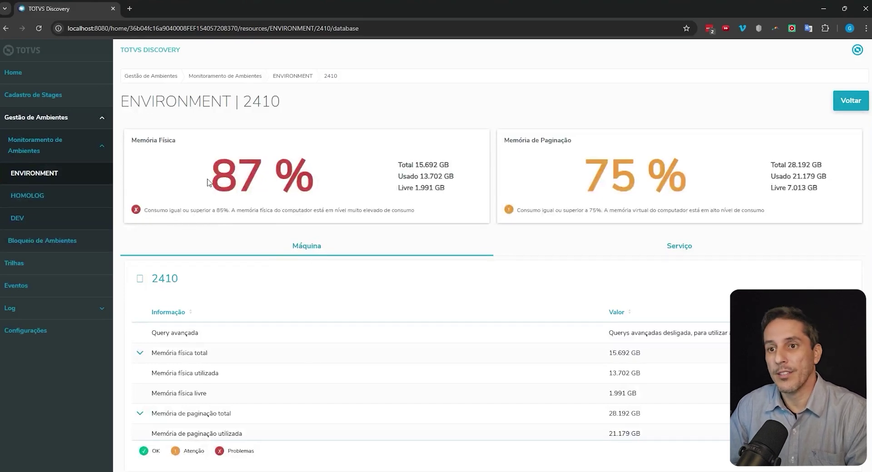
- Examine the physical memory usage and the machine information of database 2410
left_click_drag(207, 182, 341, 180)
left_click(341, 181)
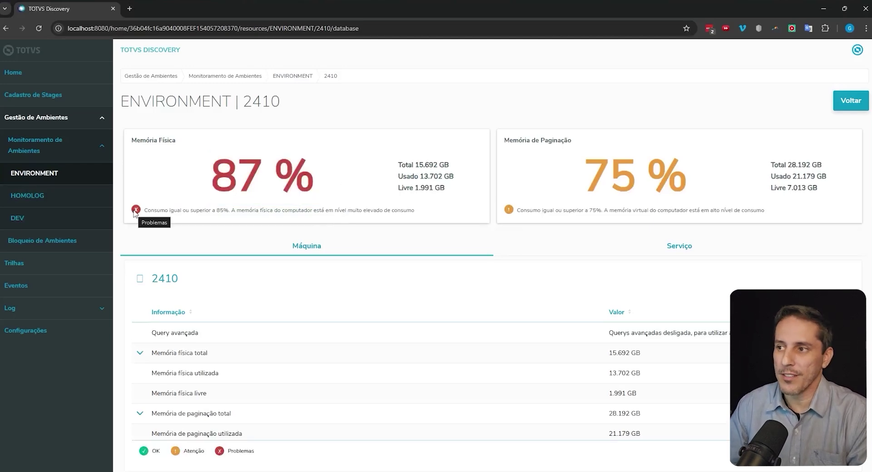
scroll(335, 238, "down", 1)
scroll(350, 363, "down", 1)
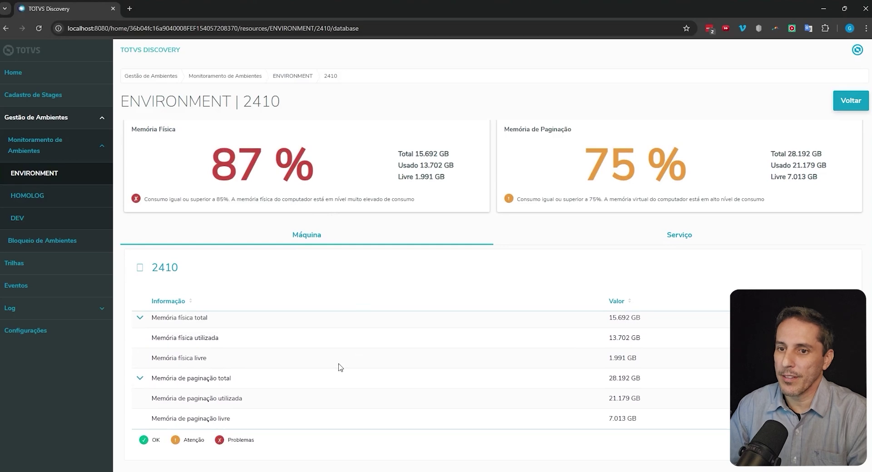
- Open the details of database service 2410:0 and check its last statistics update and SQL Server edition
left_click(669, 238)
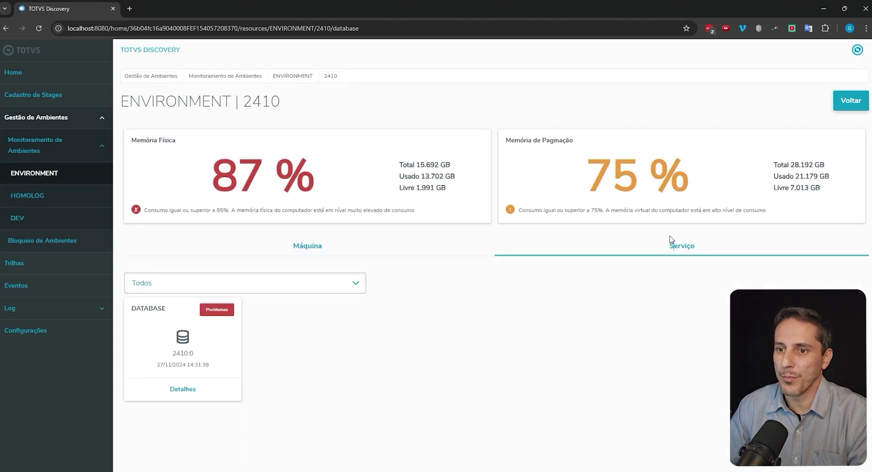
left_click(177, 395)
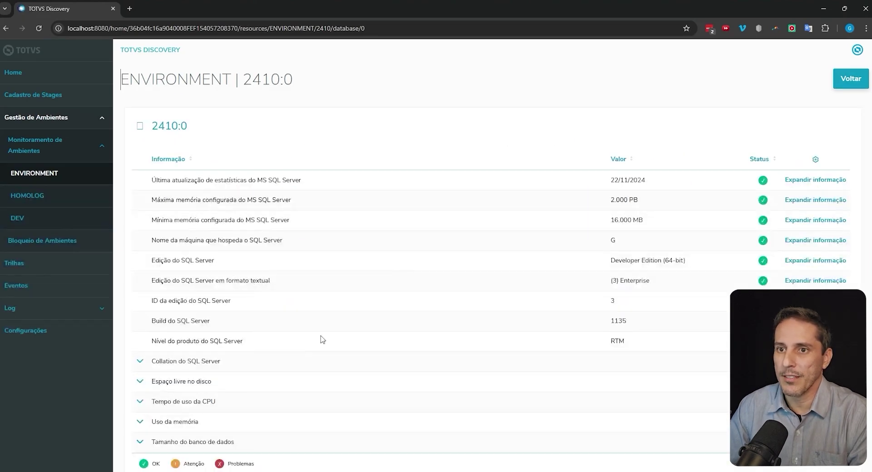
left_click_drag(148, 183, 358, 185)
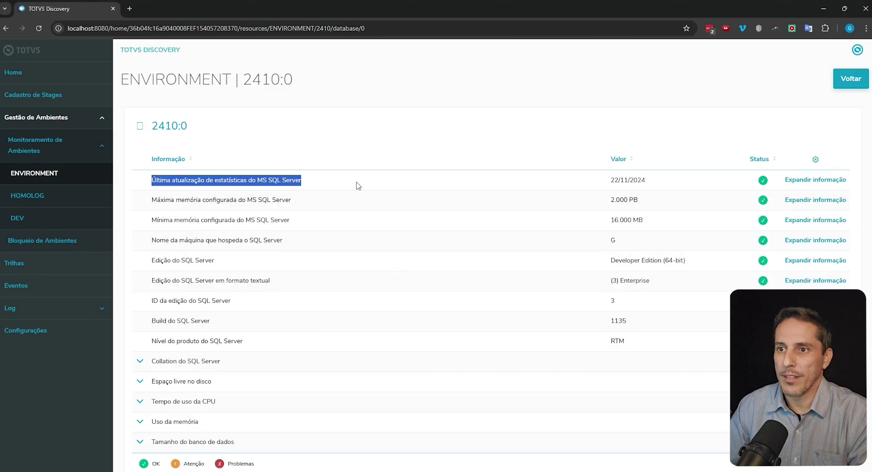
left_click(358, 185)
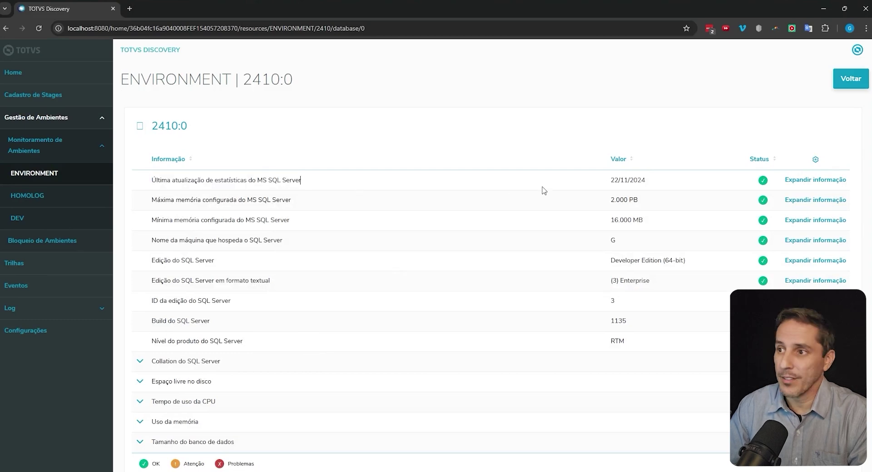
left_click_drag(605, 188, 630, 191)
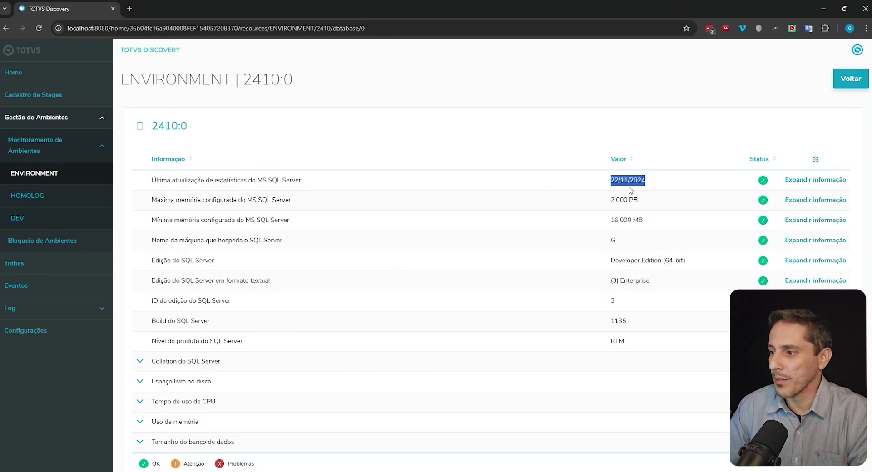
left_click(630, 191)
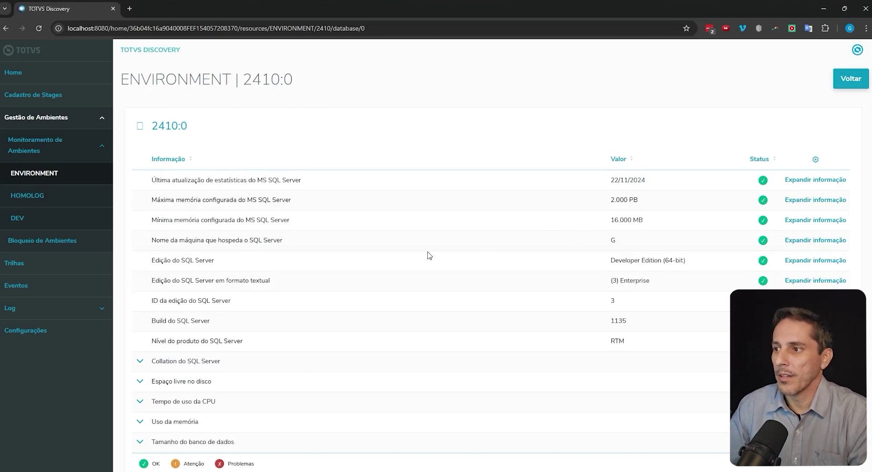
left_click_drag(608, 260, 652, 261)
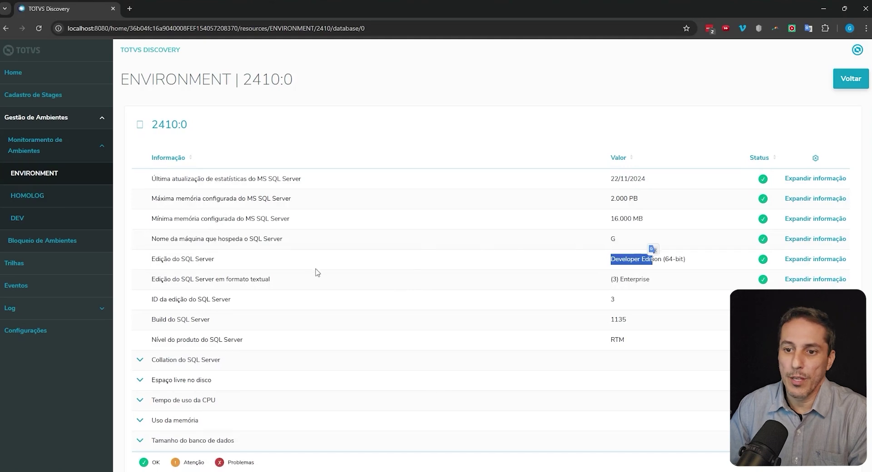
- Expand the Collation do SQL Server entry and review the collations of the server and the 2410 database
scroll(317, 272, "down", 1)
left_click(141, 337)
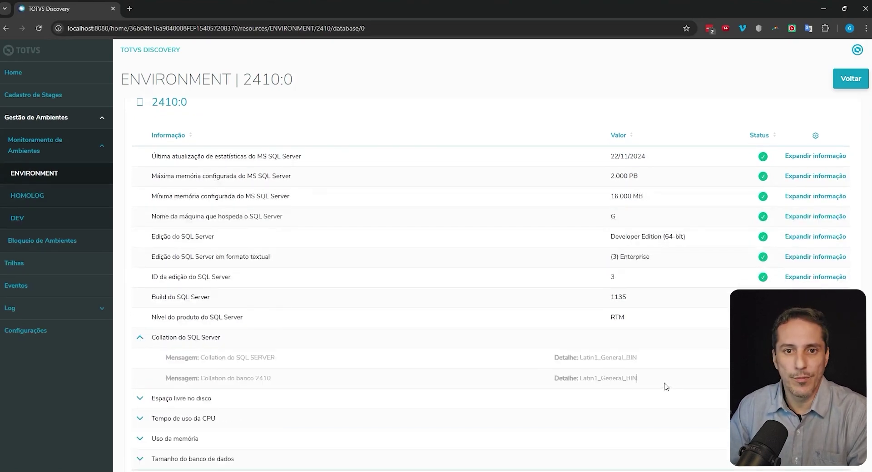
left_click_drag(666, 387, 495, 355)
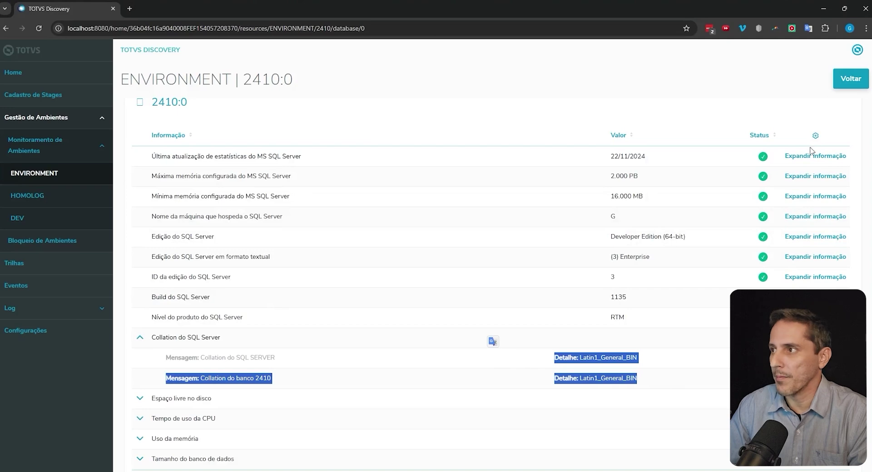
- Go back to the home page of monitored environments and classify ENVIRONMENT as Produção
left_click(843, 86)
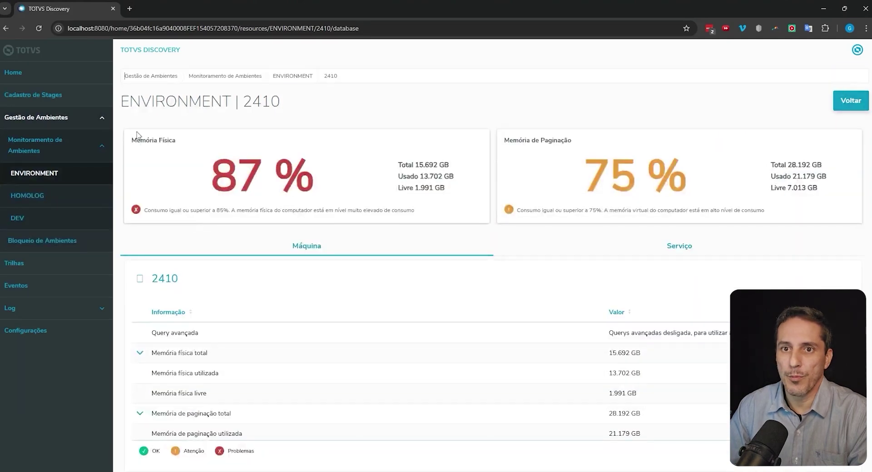
left_click(22, 75)
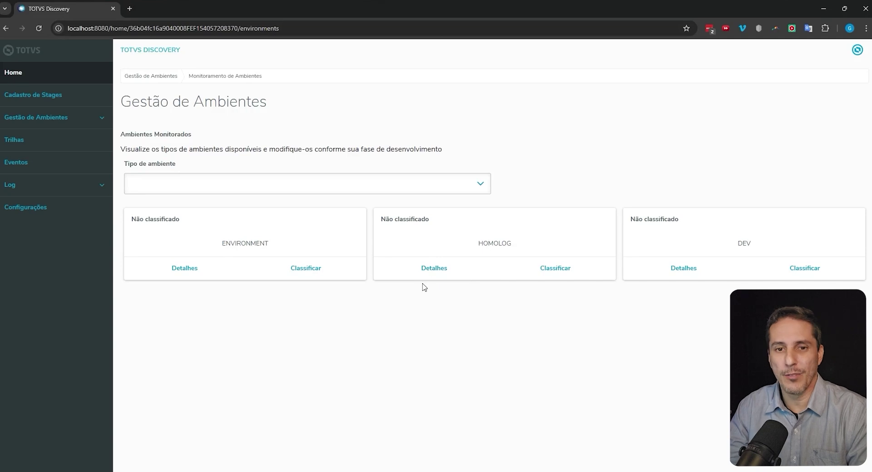
left_click(306, 269)
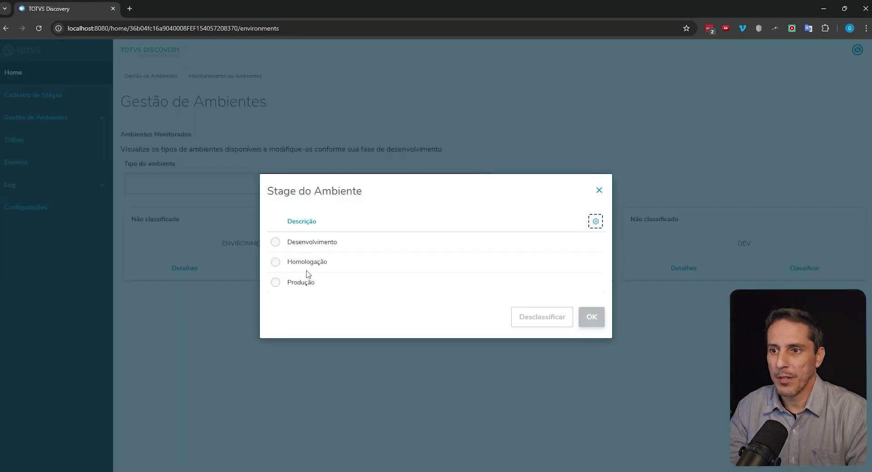
left_click(277, 283)
left_click(588, 319)
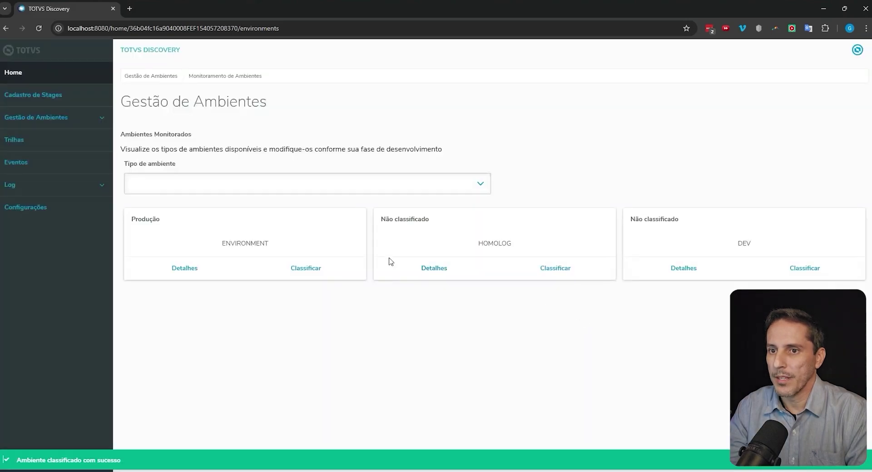
- Classify both the HOMOLOG and DEV environments as Homologação
left_click(559, 271)
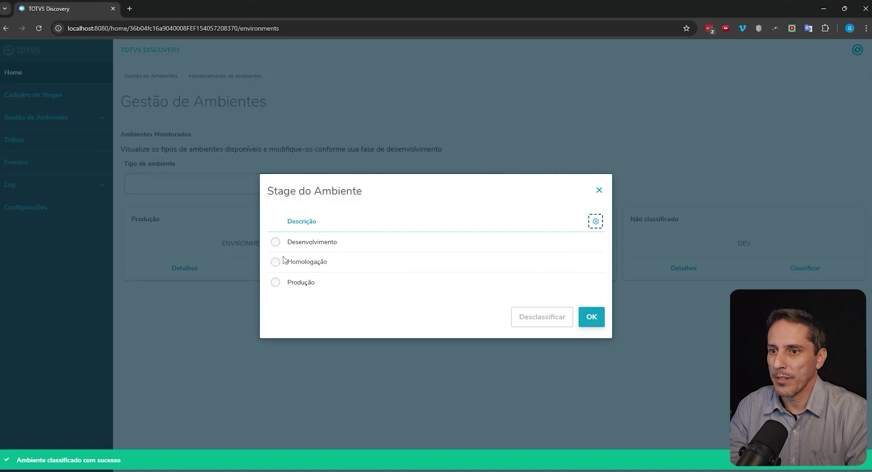
left_click(283, 259)
left_click(591, 315)
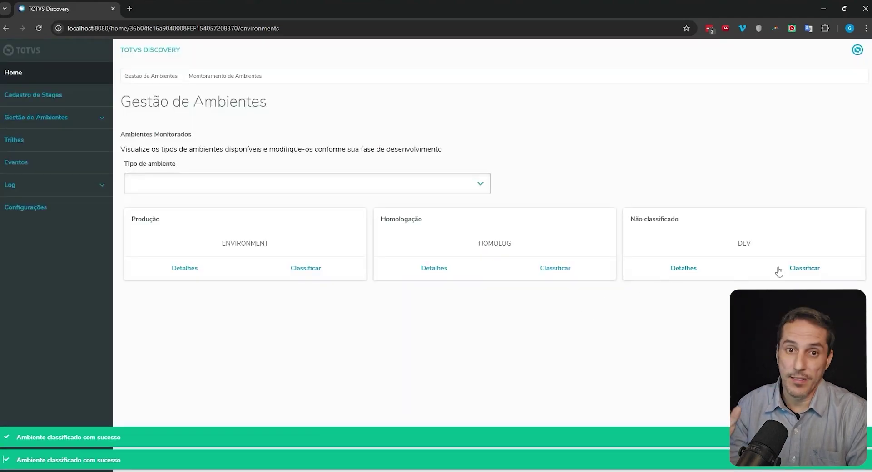
left_click(809, 270)
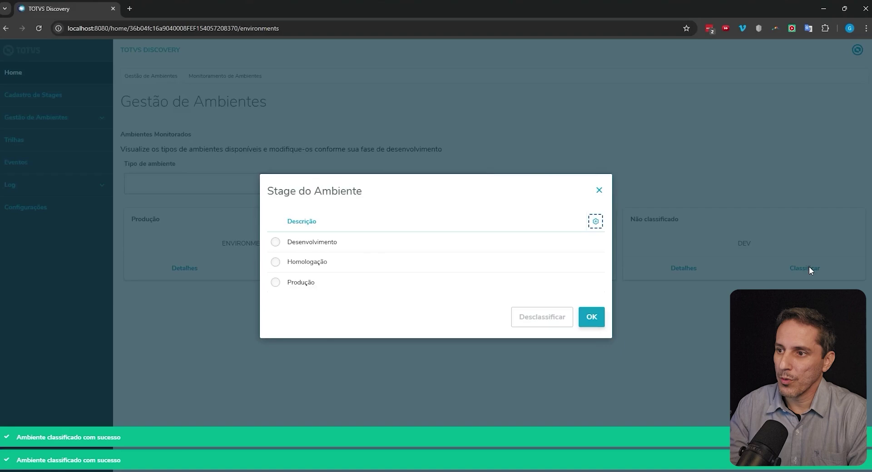
left_click(275, 261)
left_click(588, 315)
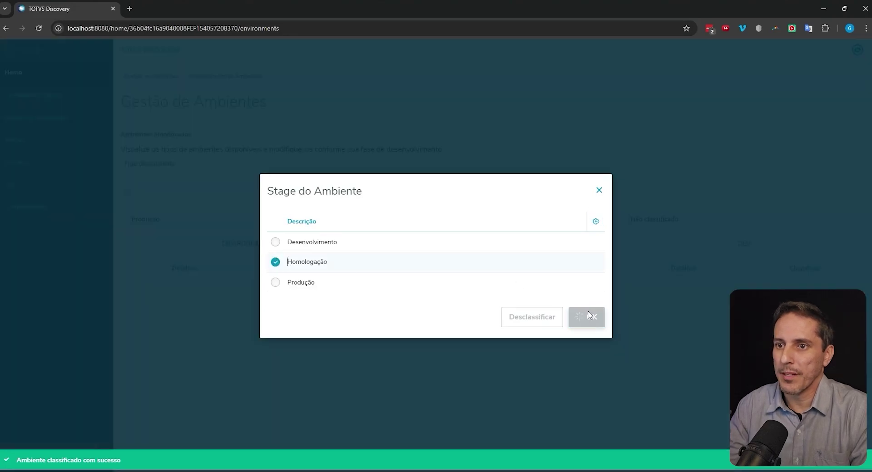
- Filter the monitored environments by the types Produção and Homologação
left_click(260, 188)
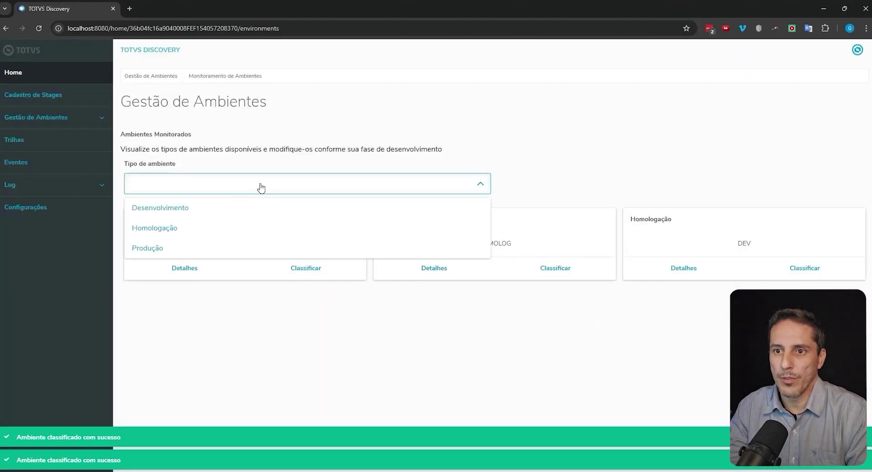
left_click(204, 248)
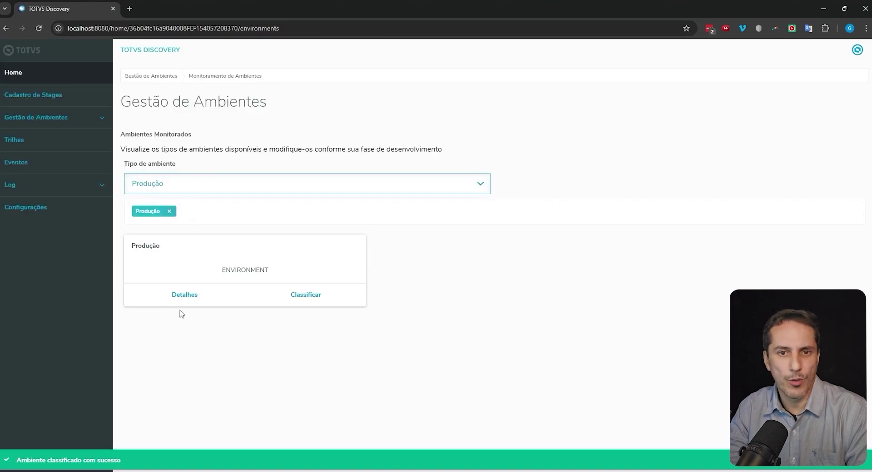
left_click(198, 193)
left_click(194, 234)
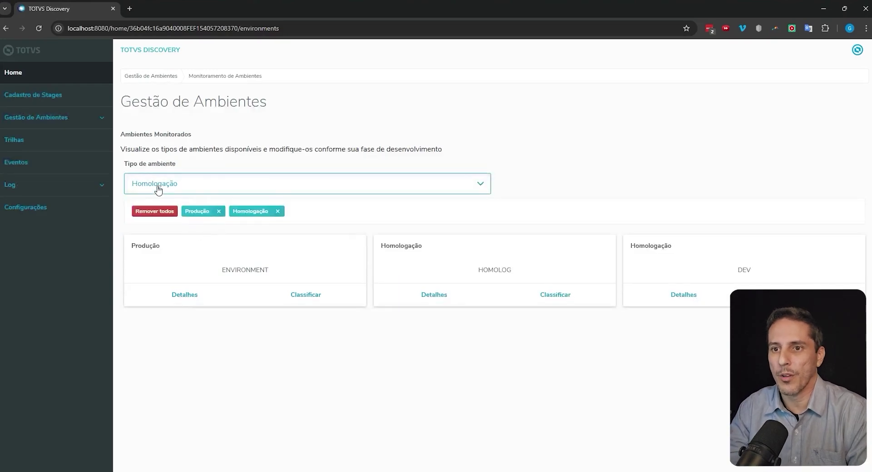
- Remove the Produção filter, reload the full list of monitored environments, and review the servers in ENVIRONMENT's details
left_click(219, 212)
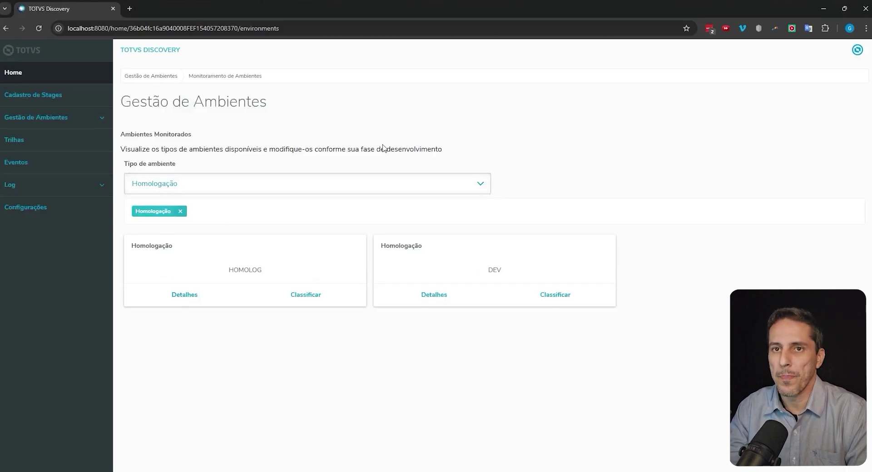
left_click(20, 71)
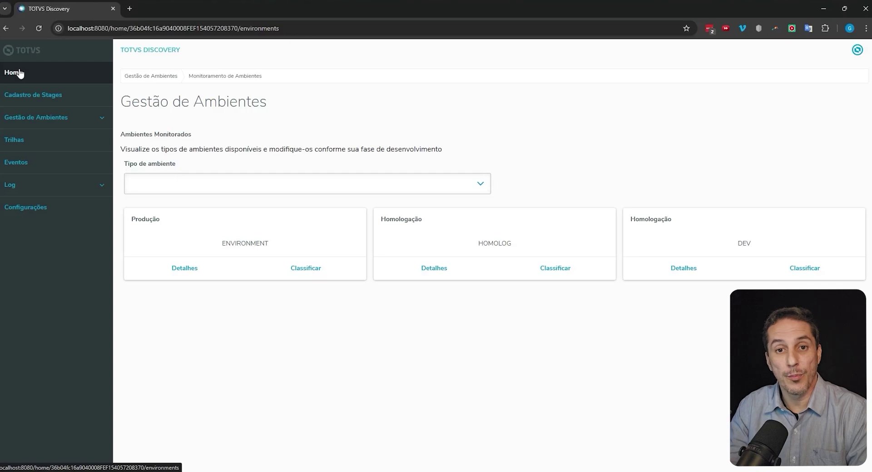
left_click(185, 269)
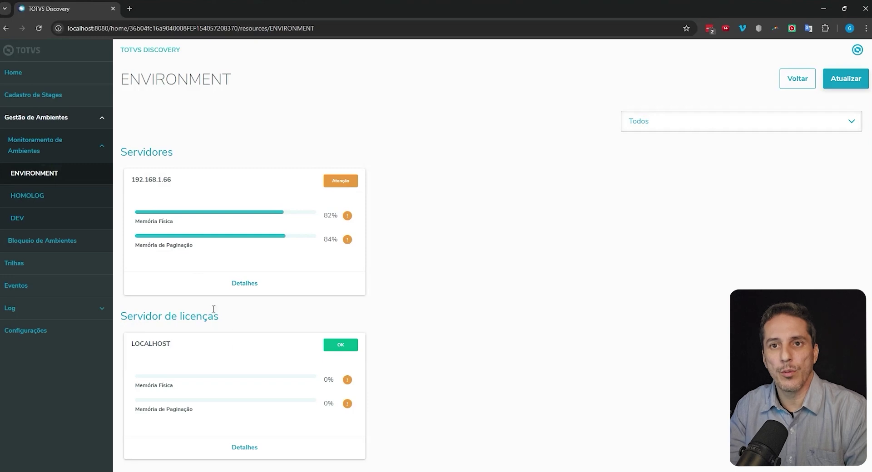
left_click(14, 73)
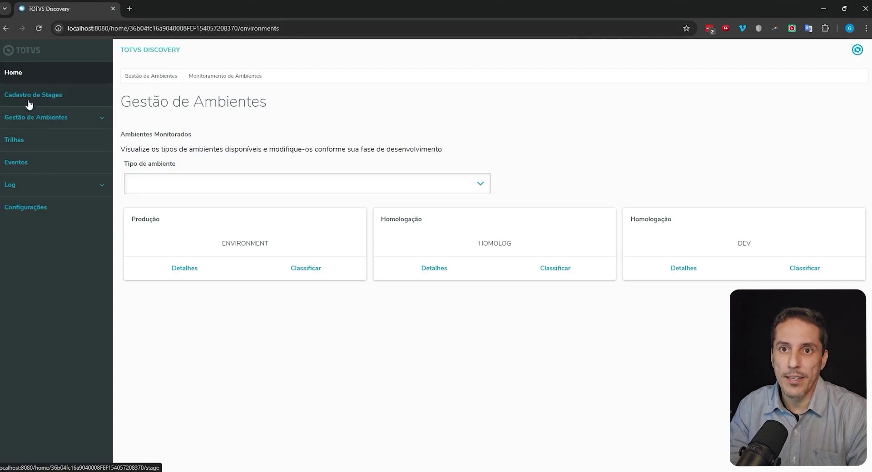
- Open Bloqueio de Ambientes and compare the environment, IP and port of the unblocked ENVIRONMENT entry with those of the blocked 192.168.15.123 entry
left_click(29, 122)
left_click(54, 175)
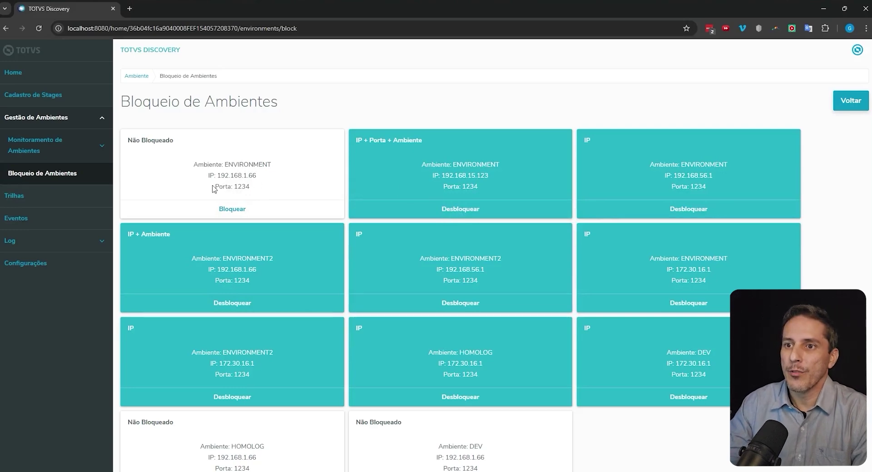
left_click_drag(193, 165, 266, 191)
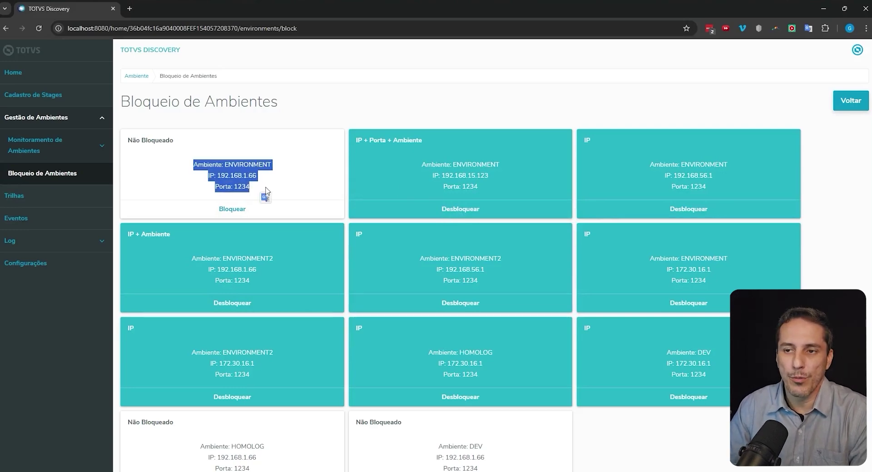
left_click(312, 176)
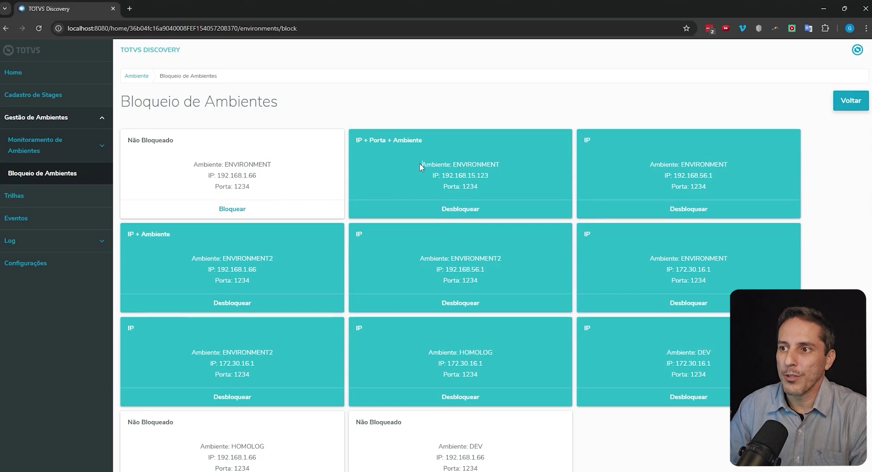
left_click_drag(420, 164, 471, 176)
left_click(441, 186)
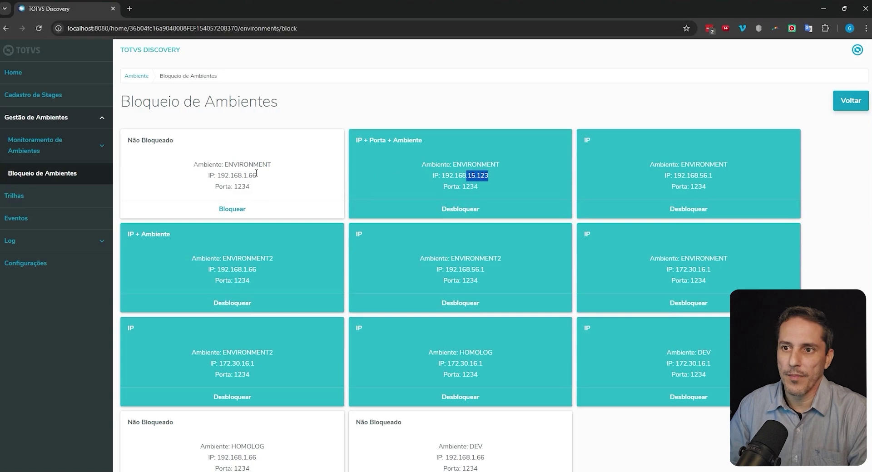
left_click_drag(243, 176, 257, 177)
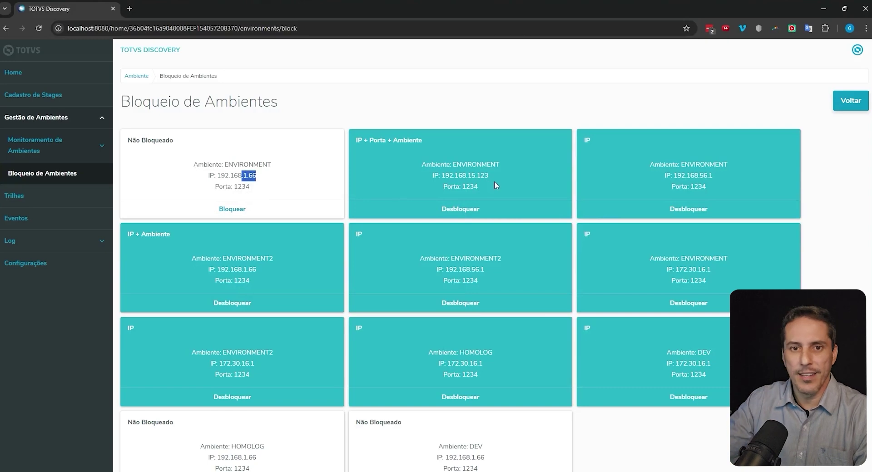
left_click(340, 116)
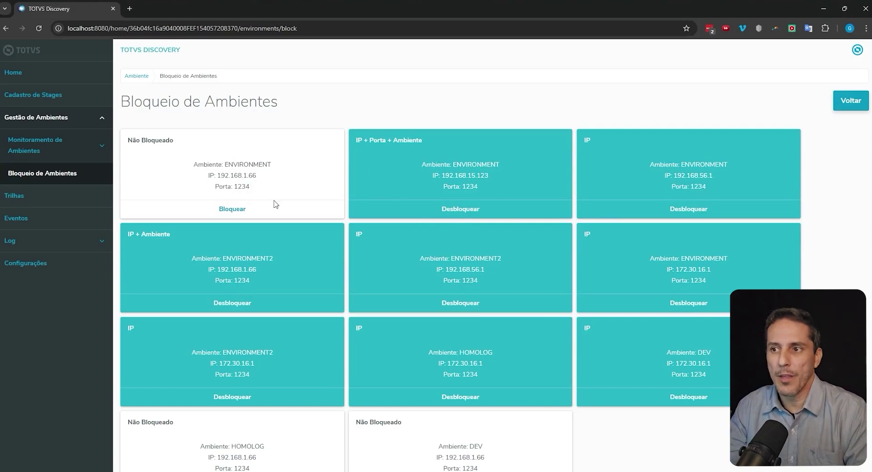
- Unblock ENVIRONMENT on 192.168.15.123 and 192.168.56.1, and ENVIRONMENT2 on 192.168.1.66
left_click(451, 209)
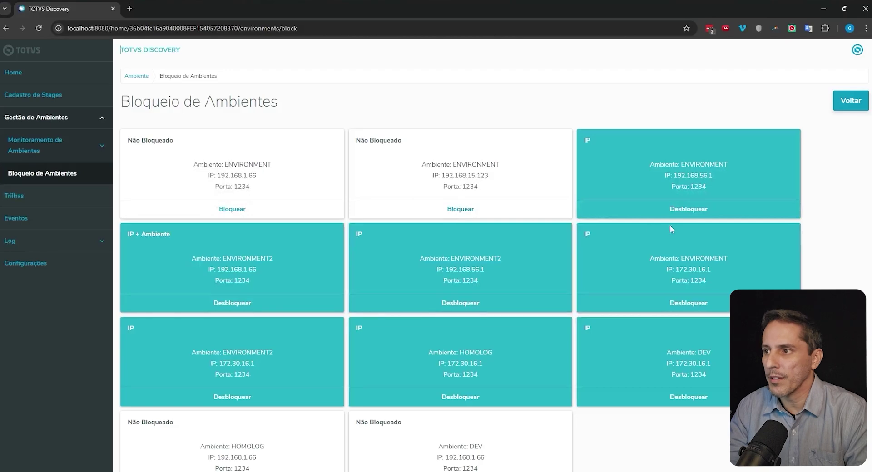
left_click(677, 209)
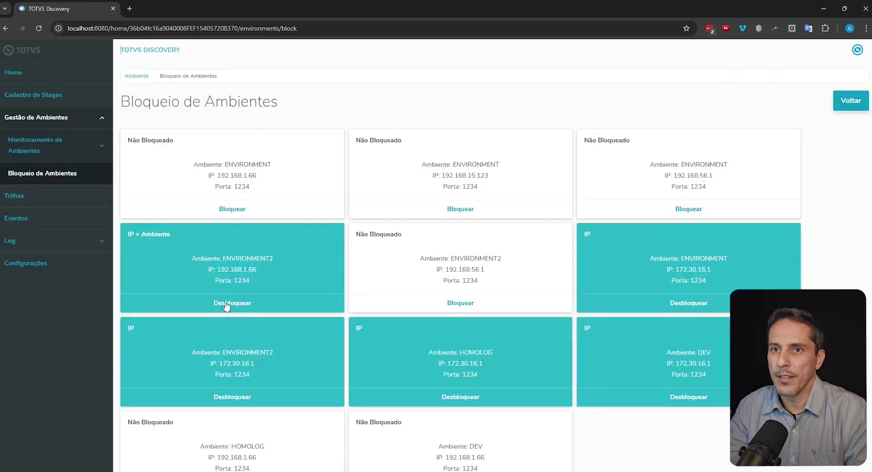
left_click(226, 303)
- Return to the home page and review the servers now monitored in ENVIRONMENT's details
left_click(29, 68)
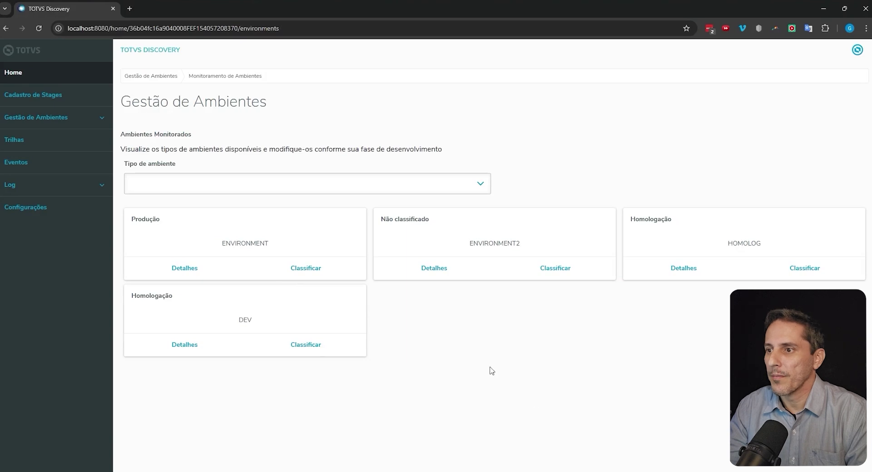
left_click(180, 269)
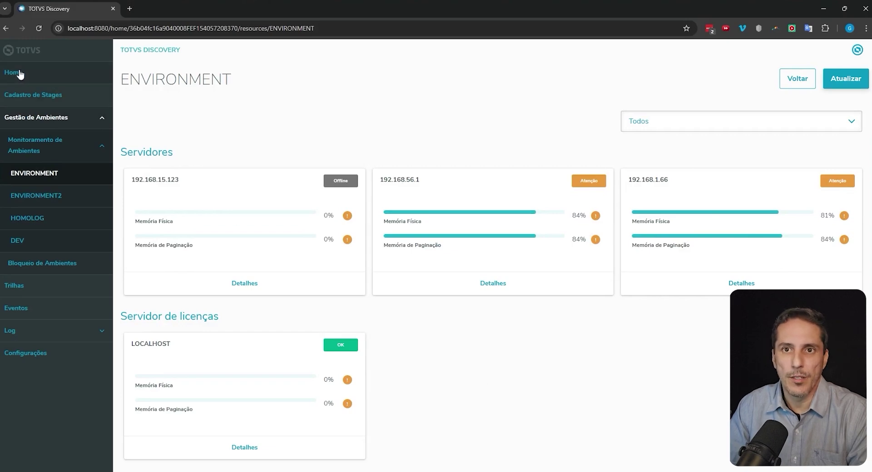
left_click(39, 144)
left_click(39, 145)
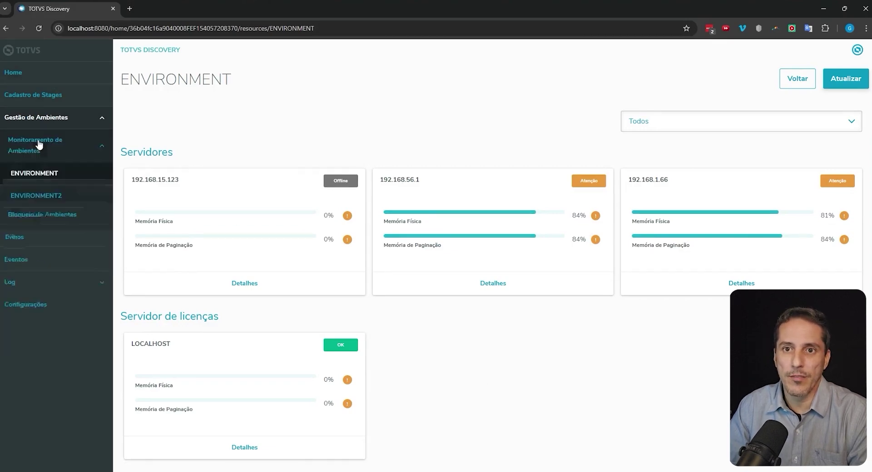
- Go back to Bloqueio de Ambientes and block ENVIRONMENT on 192.168.15.123 with the IP + Porta + Ambiente block type
left_click(11, 69)
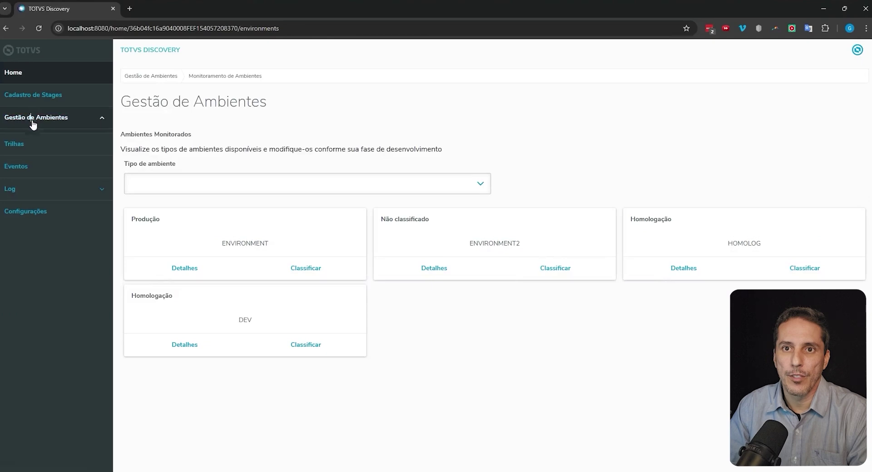
left_click(40, 174)
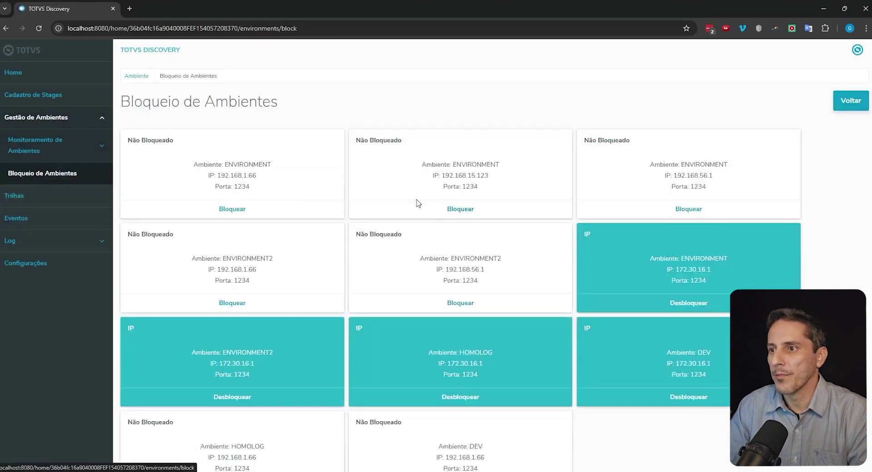
left_click(470, 209)
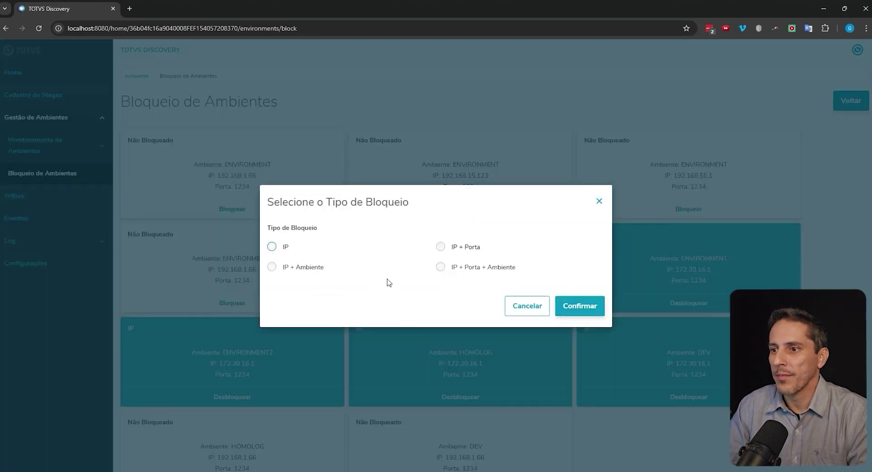
left_click(472, 268)
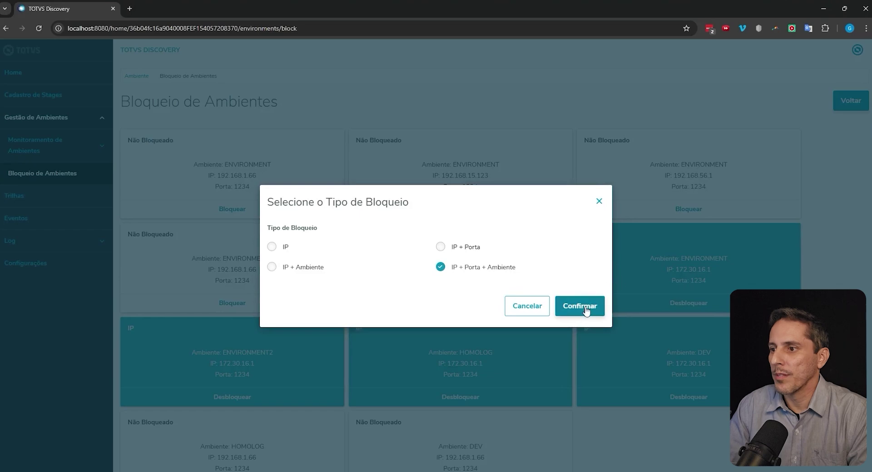
left_click(580, 306)
- Block ENVIRONMENT on 192.168.56.1 with the IP block type
left_click(688, 210)
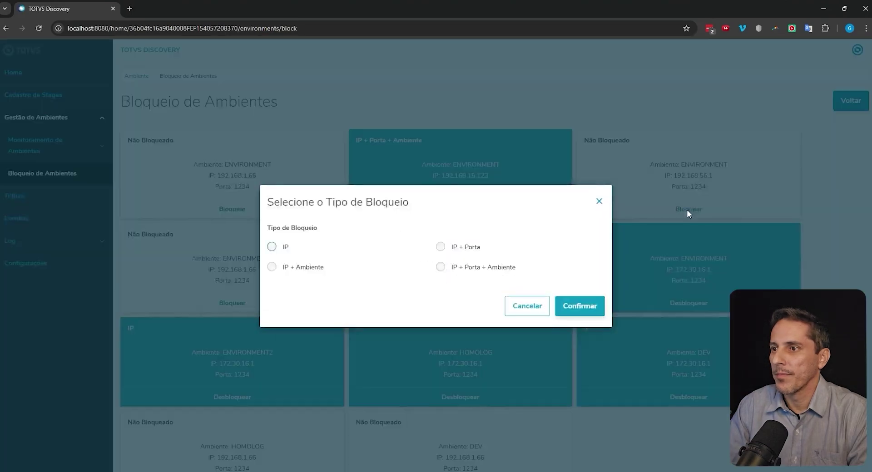
left_click(272, 247)
left_click(580, 306)
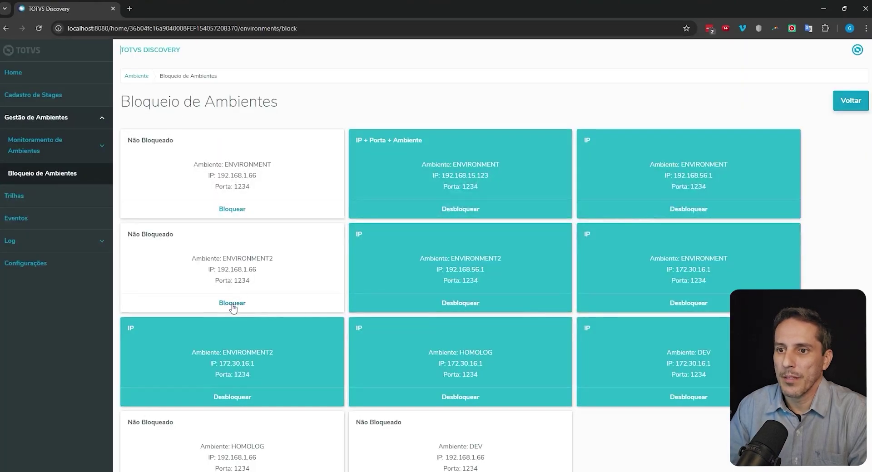
- Block ENVIRONMENT2 on 192.168.1.66 with the IP + Porta + Ambiente block type and look over the list of blocks
left_click_drag(223, 259, 274, 259)
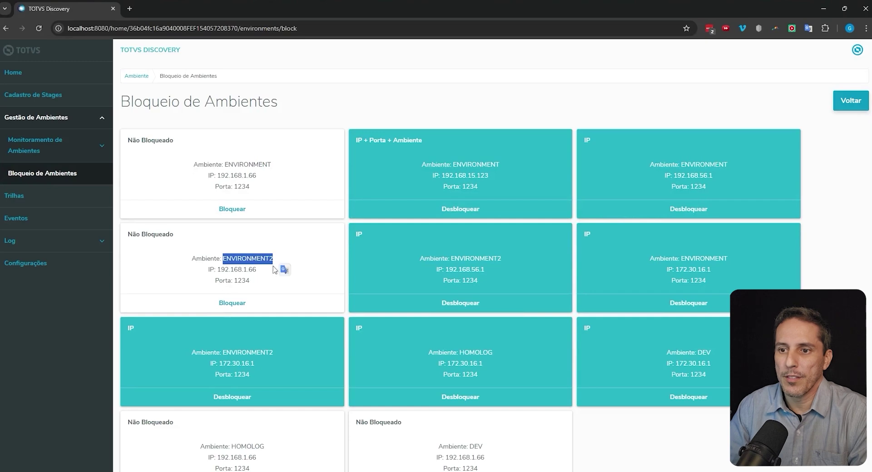
left_click(232, 303)
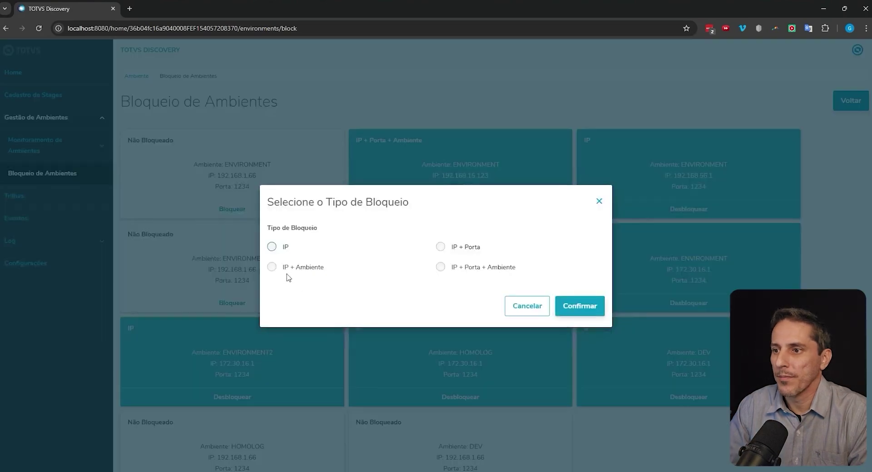
left_click(472, 269)
left_click(579, 306)
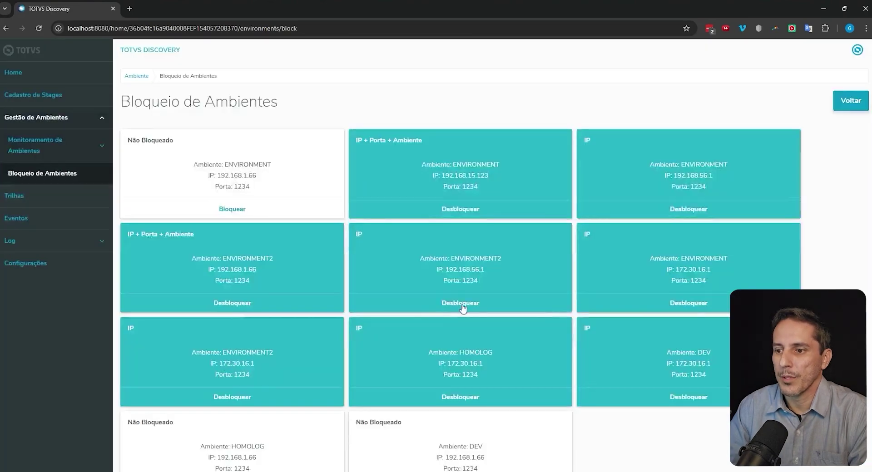
scroll(461, 309, "down", 1)
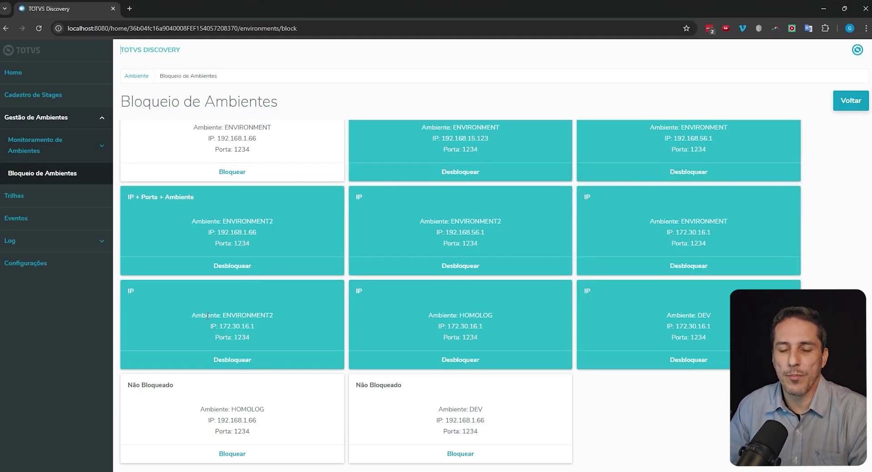
left_click(29, 174)
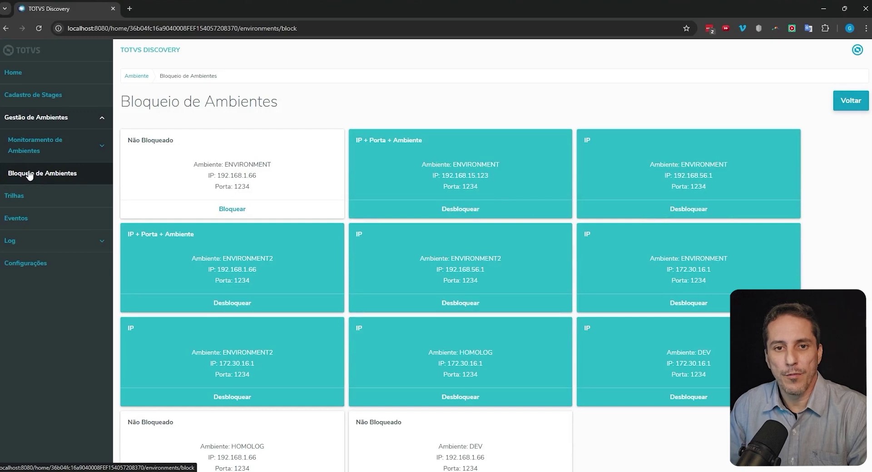
- View the registered stages, and examine the monitoring interval and history retention in Configurações
left_click(33, 98)
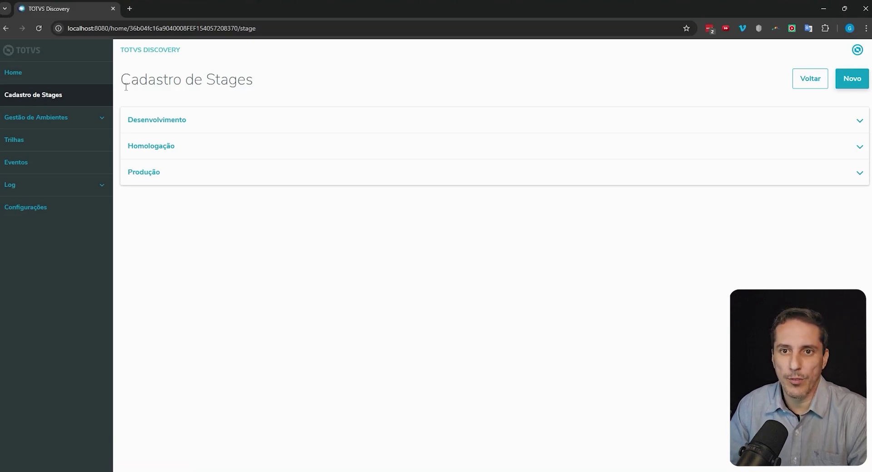
left_click(41, 211)
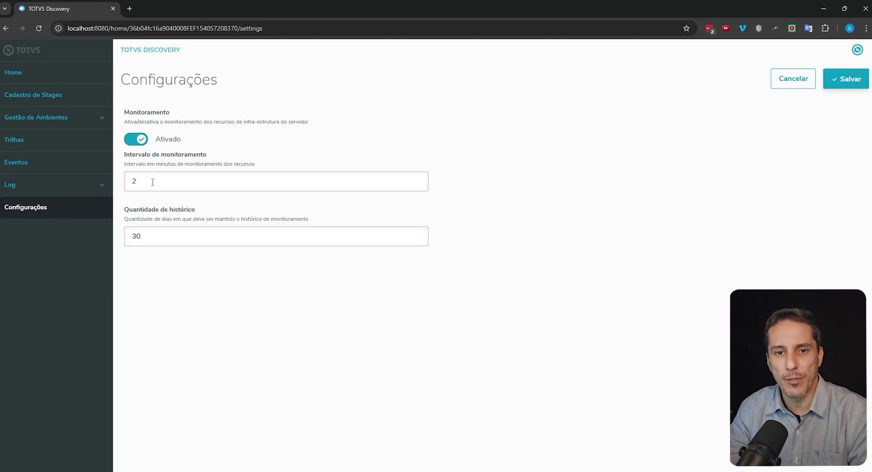
left_click_drag(152, 182, 127, 179)
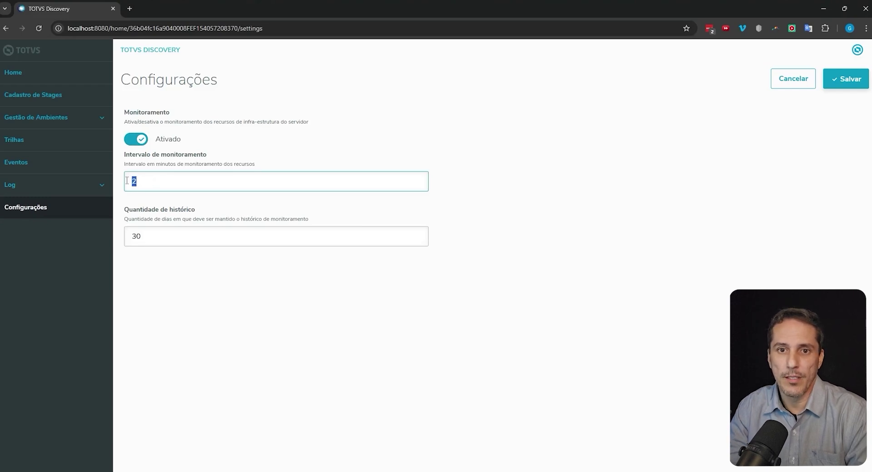
left_click(142, 177)
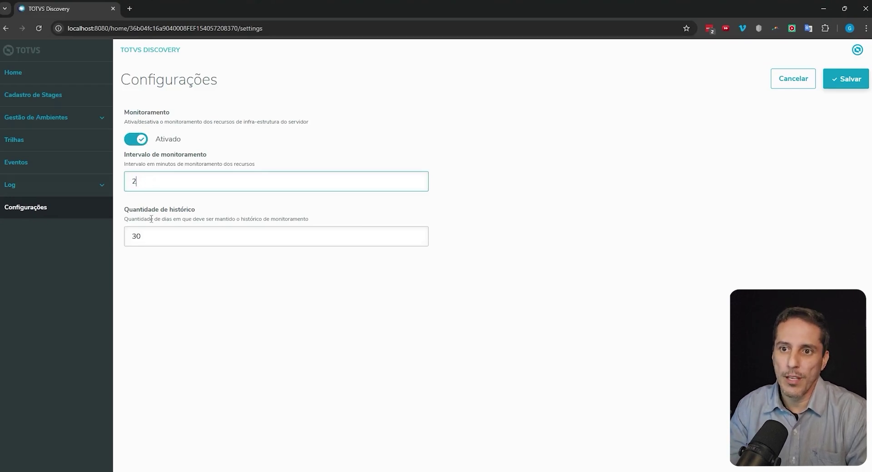
double_click(132, 234)
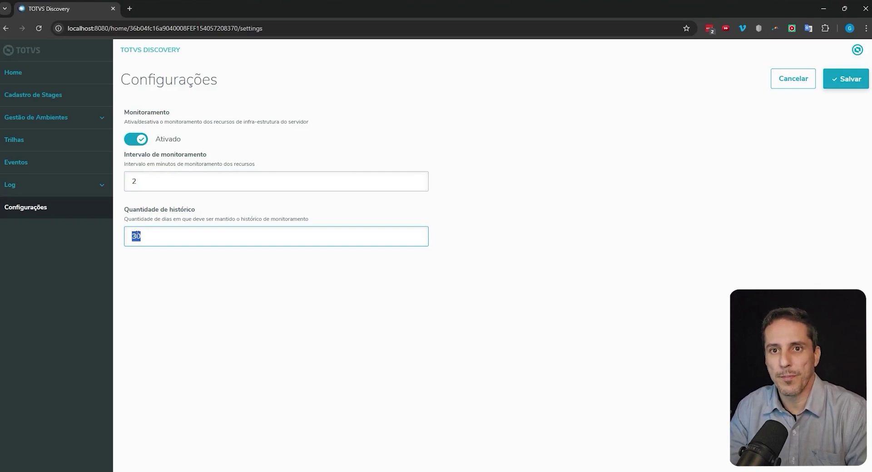
- Open the Log de operações, examine the server monitoring entry for DEV, and move on to Trilhas
left_click(39, 191)
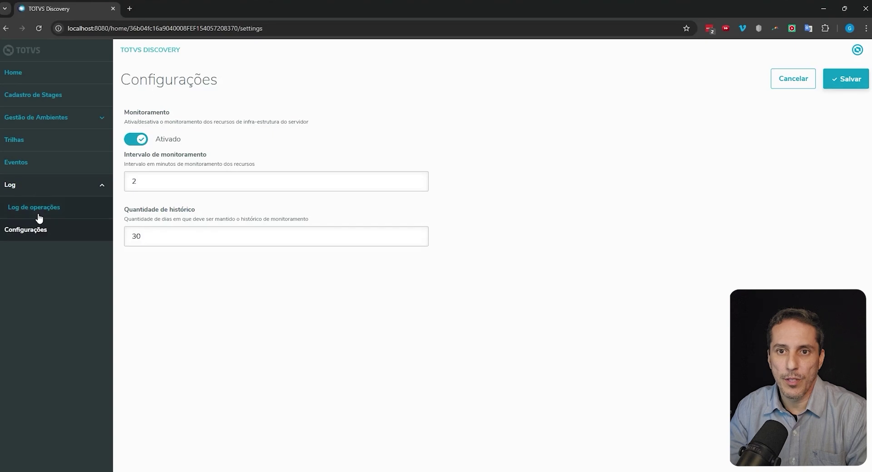
left_click(37, 207)
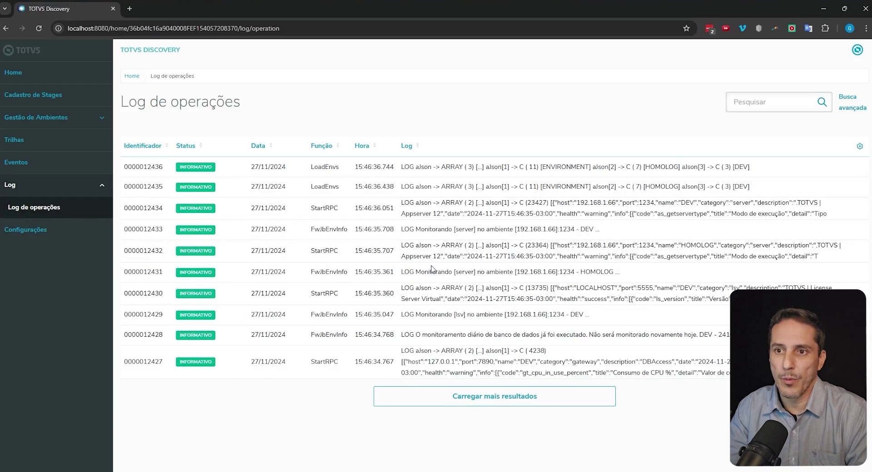
left_click_drag(396, 232, 593, 241)
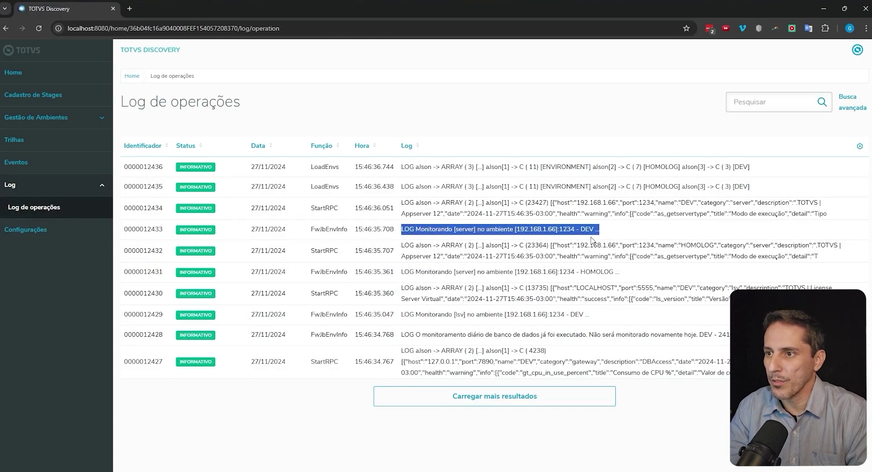
left_click(393, 198)
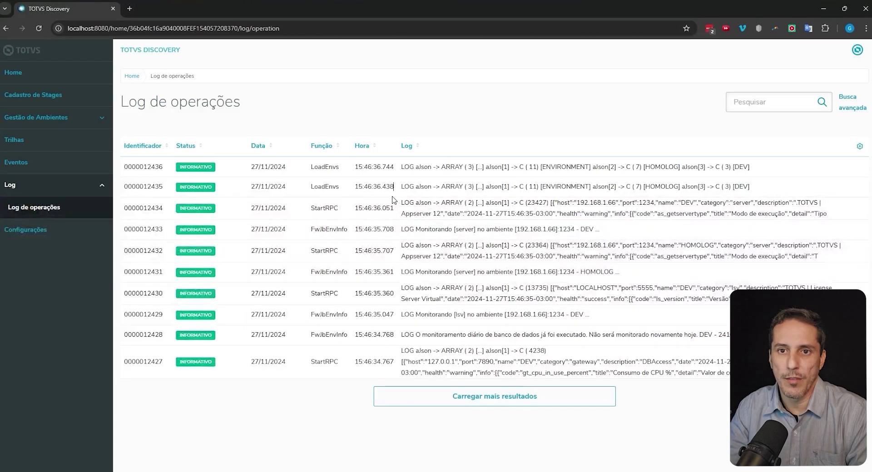
left_click(38, 140)
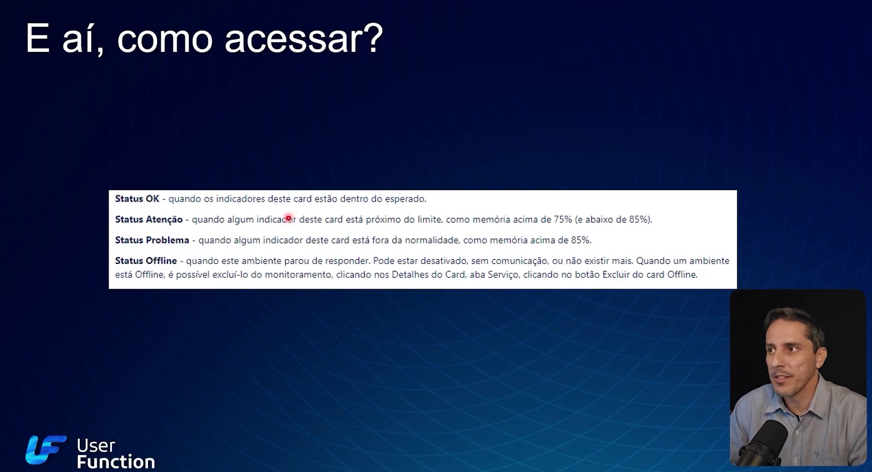
key("Right")
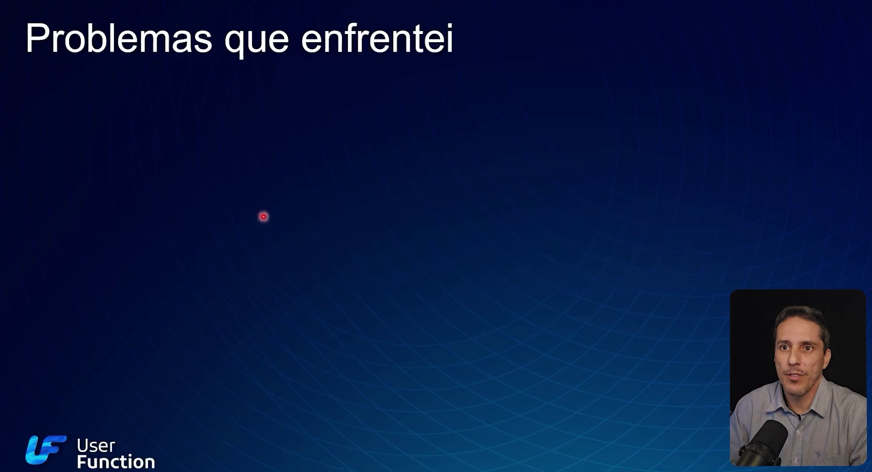
key("Right")
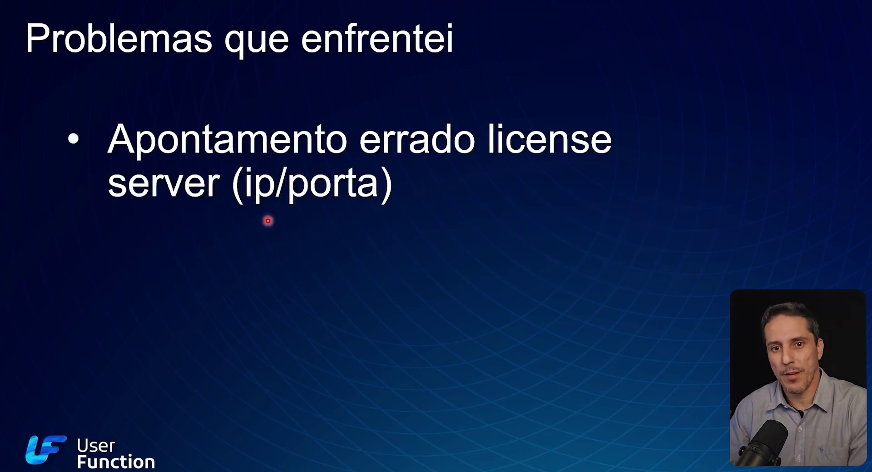